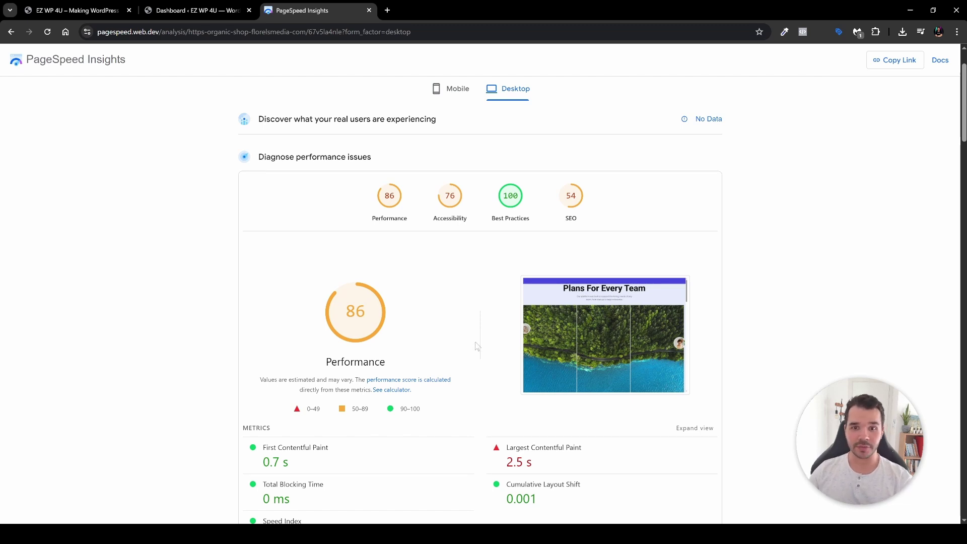
Compare the mobile and desktop PageSpeed reports and examine the desktop "Improve image delivery" insight, including its WebP recommendation
click(443, 102)
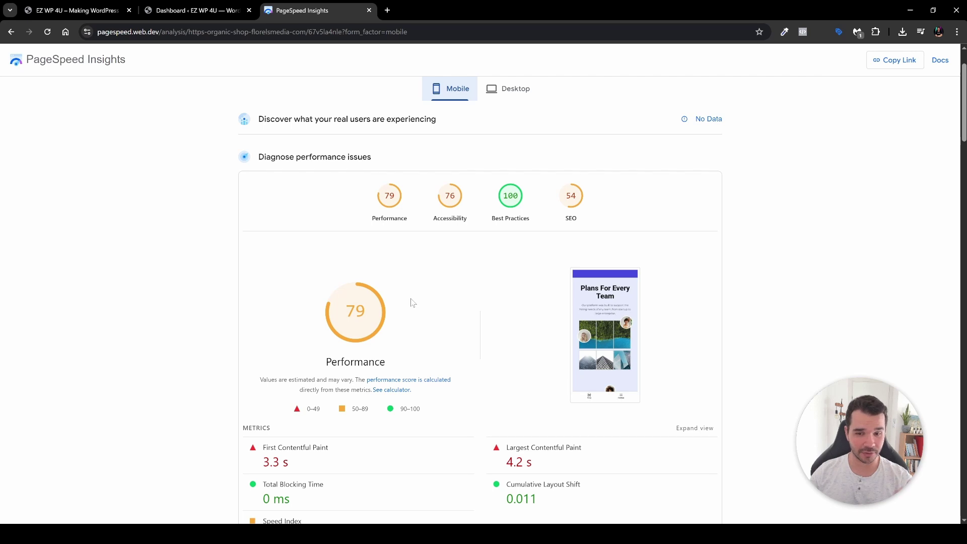
click(509, 100)
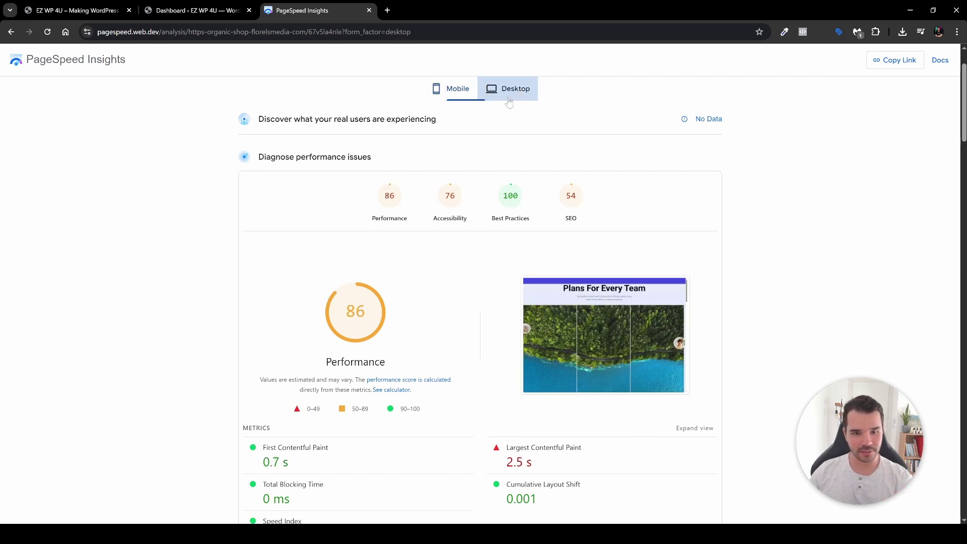
scroll(454, 313, down, 3)
scroll(455, 312, down, 5)
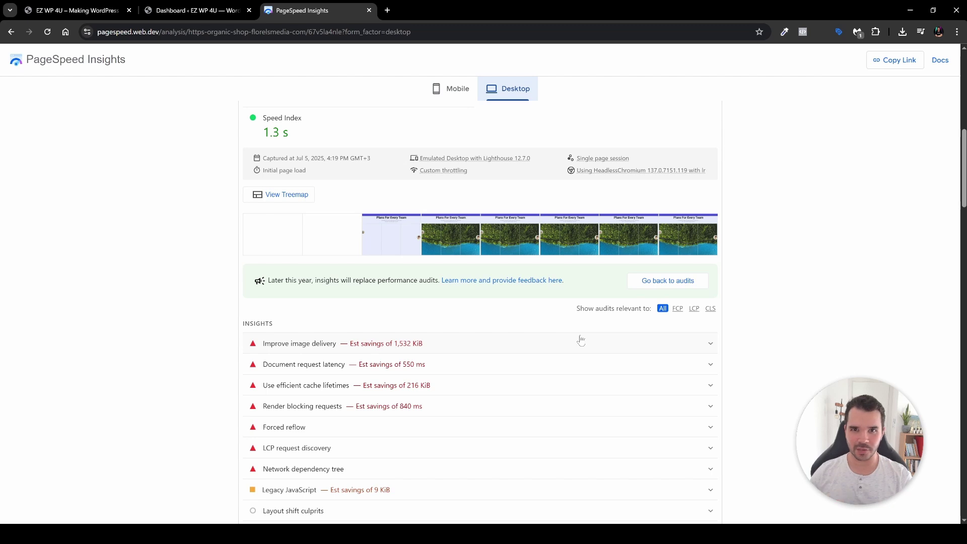
click(580, 341)
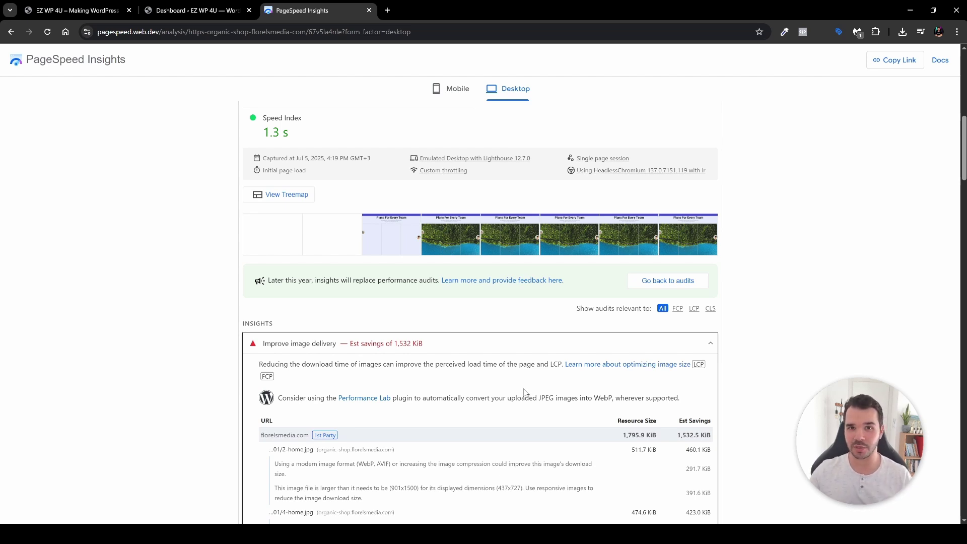
drag(594, 397, 612, 399)
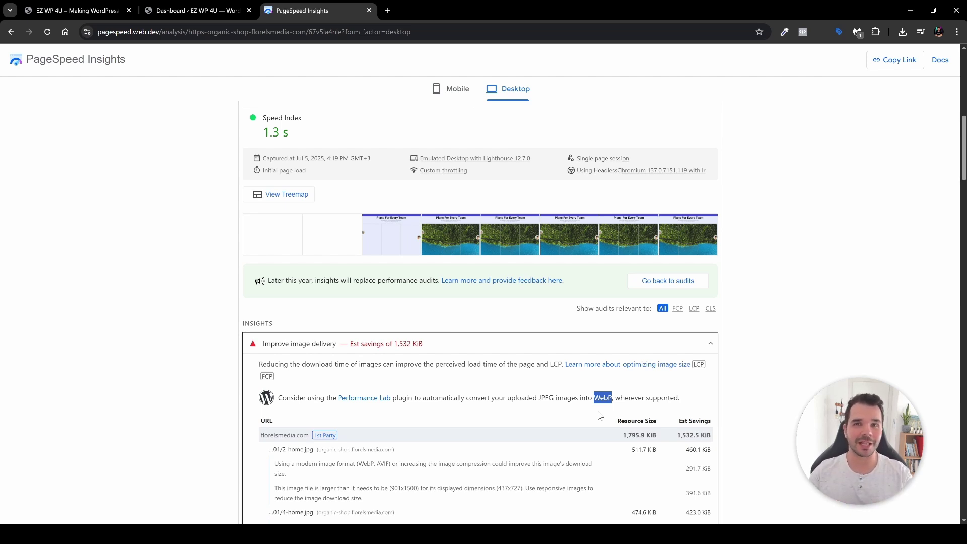
Switch to the WordPress dashboard, find the CompressX plugin (AVIF, WebP Converter), and install and activate it
key(ctrl+shift+Tab)
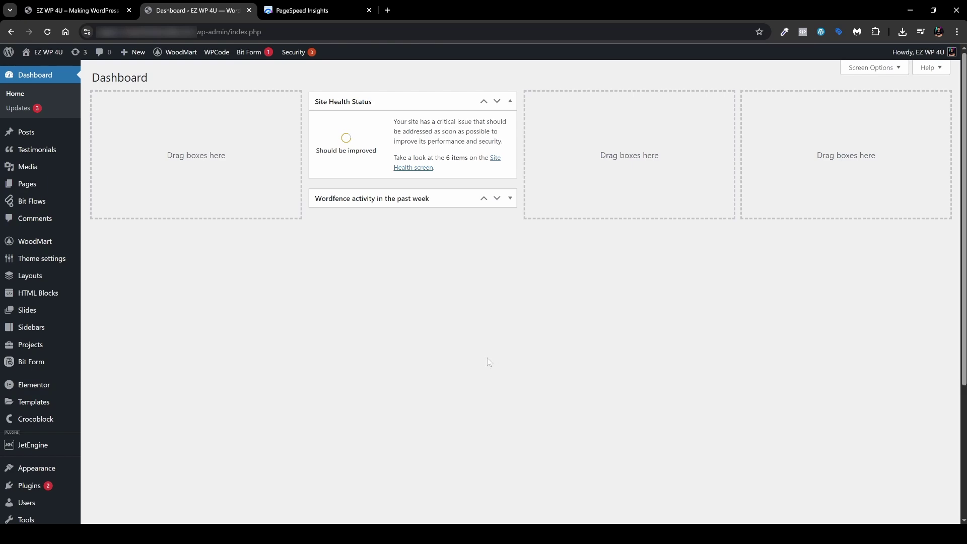
mouse_move(64, 494)
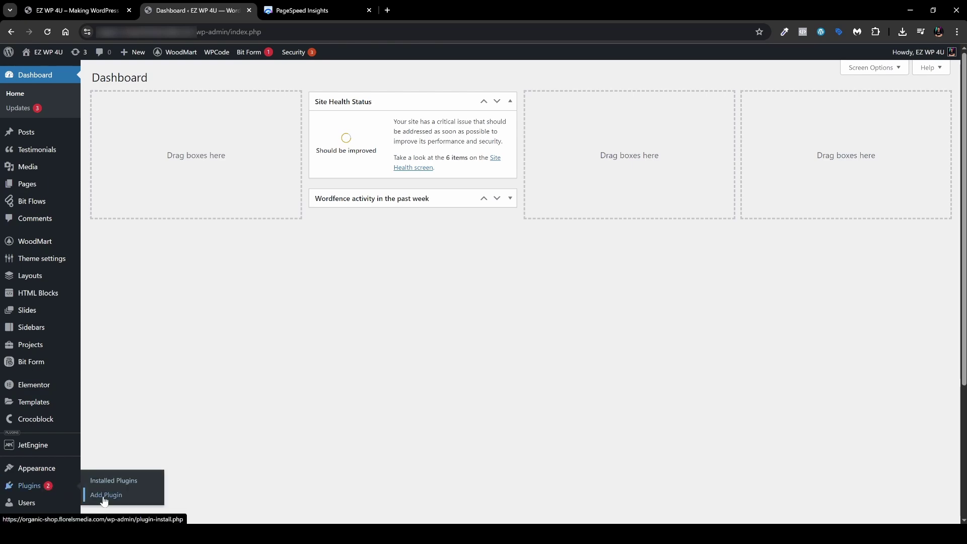
click(105, 496)
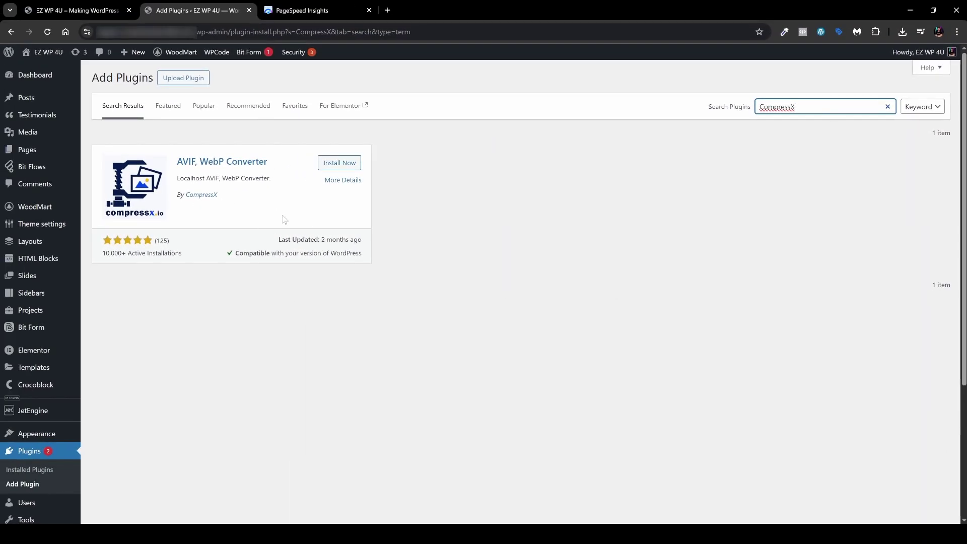
click(340, 165)
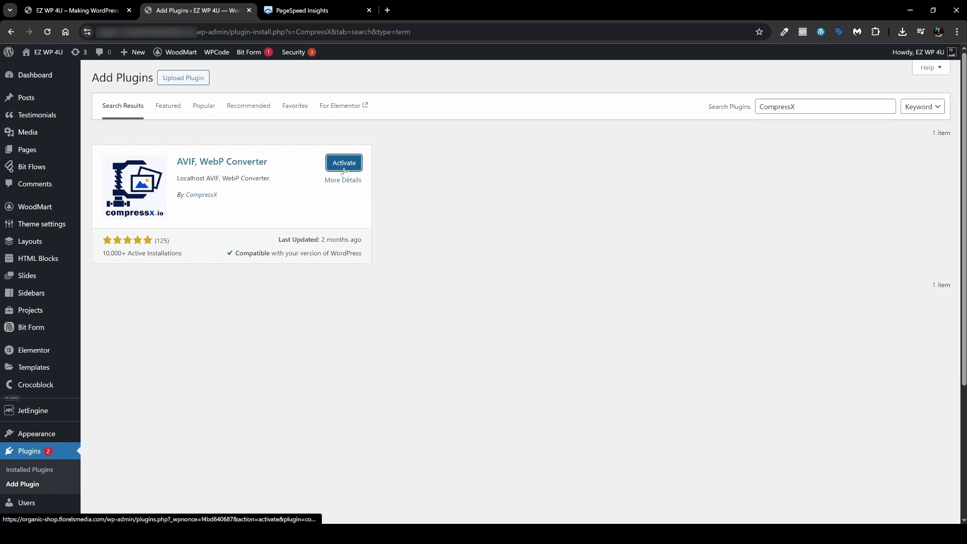
click(344, 170)
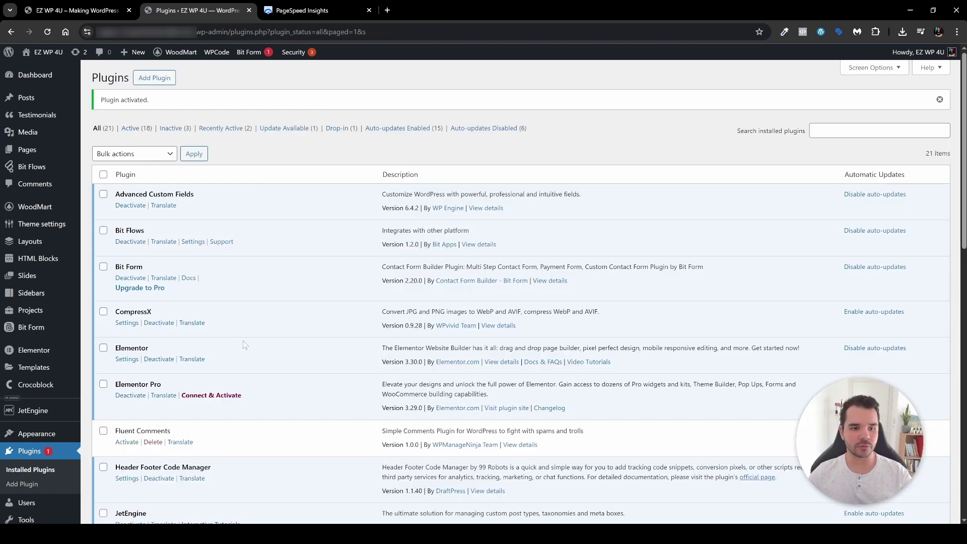
Open the CompressX settings and enable conversion of newly uploaded images
click(127, 323)
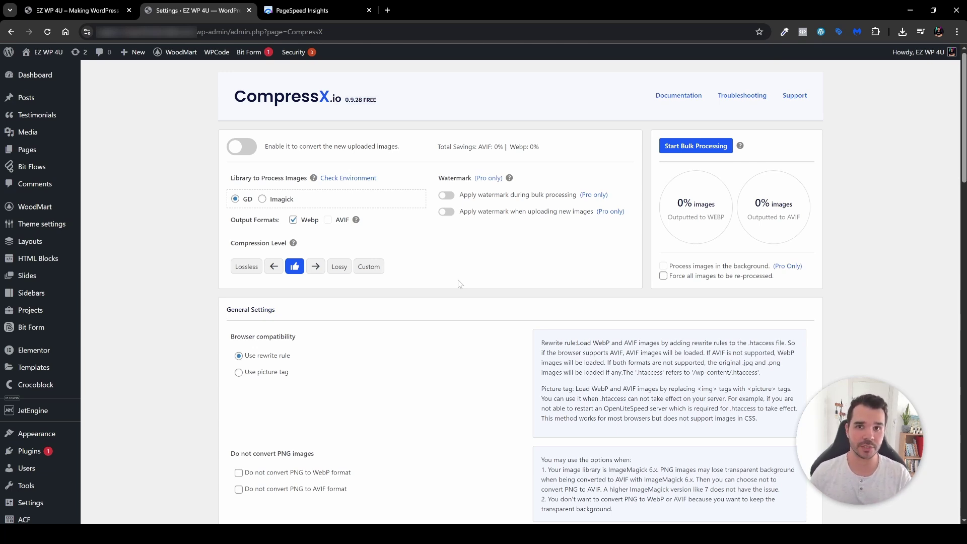
click(239, 151)
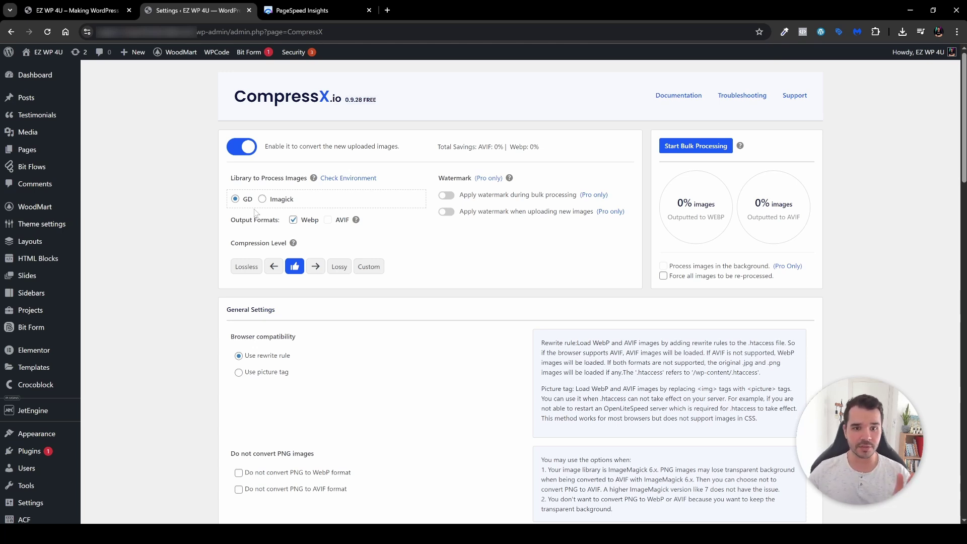
Check the server environment for GD and Imagick extension support, and return to the CompressX settings
click(345, 180)
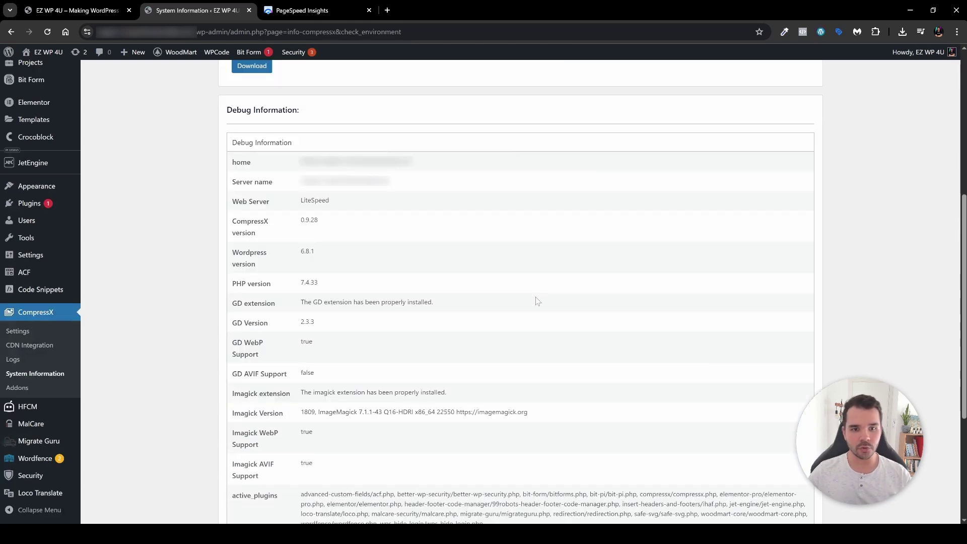
drag(233, 303, 277, 305)
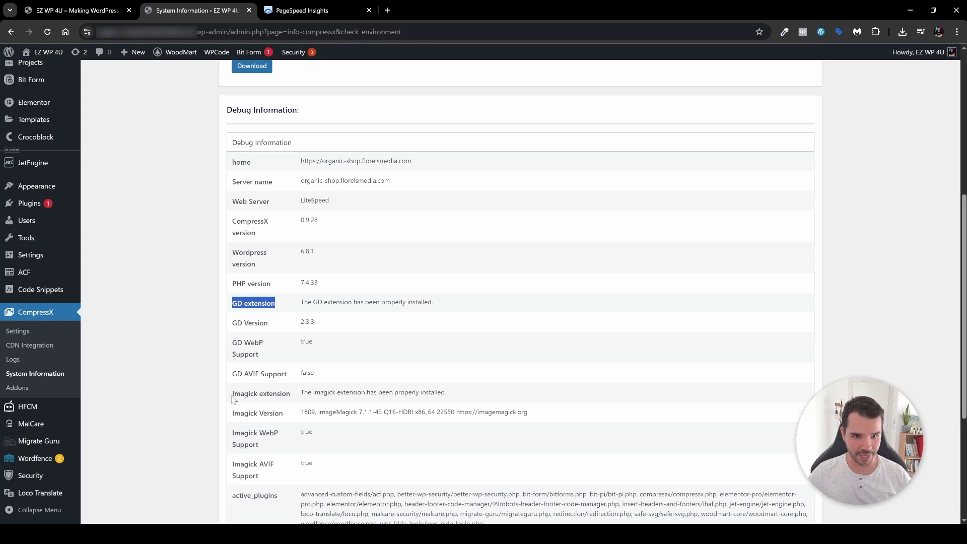
drag(233, 394, 289, 398)
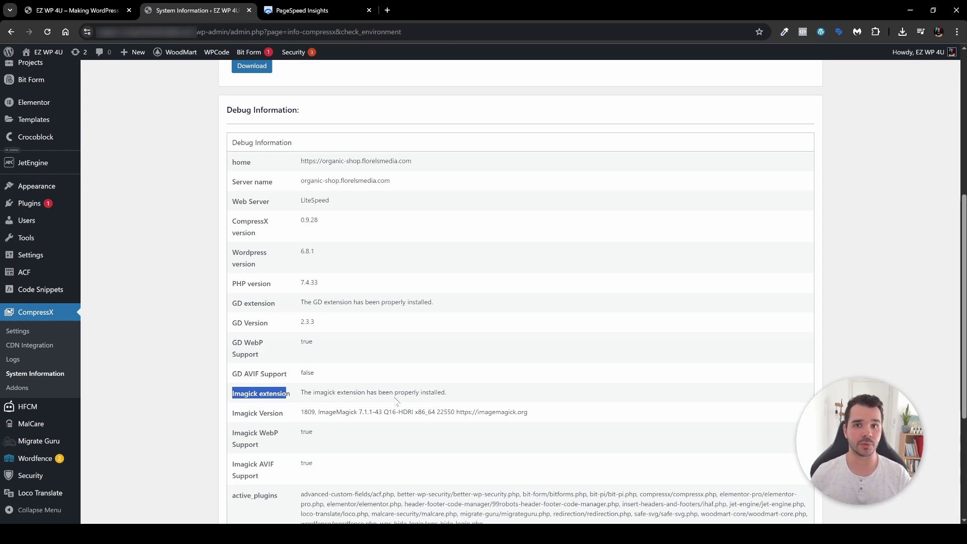
click(387, 377)
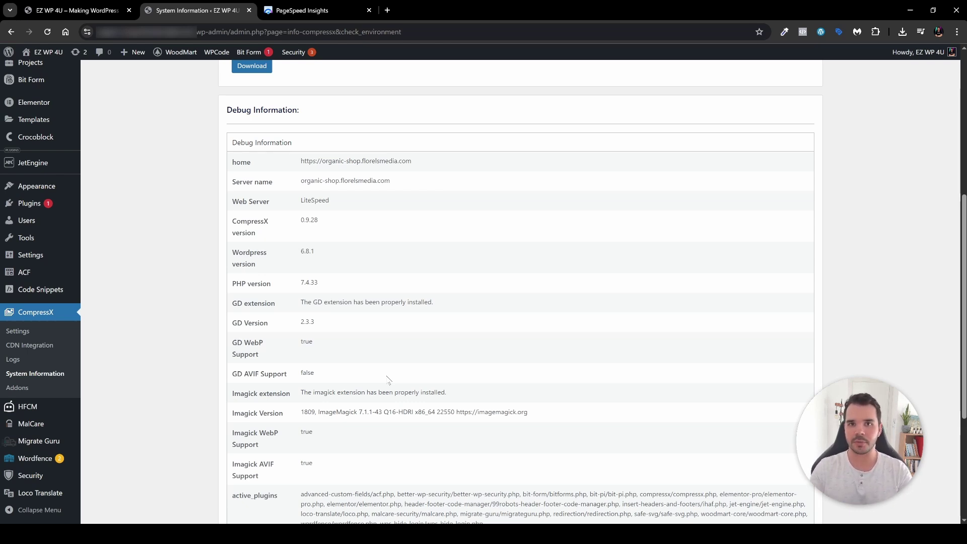
key(alt+Left)
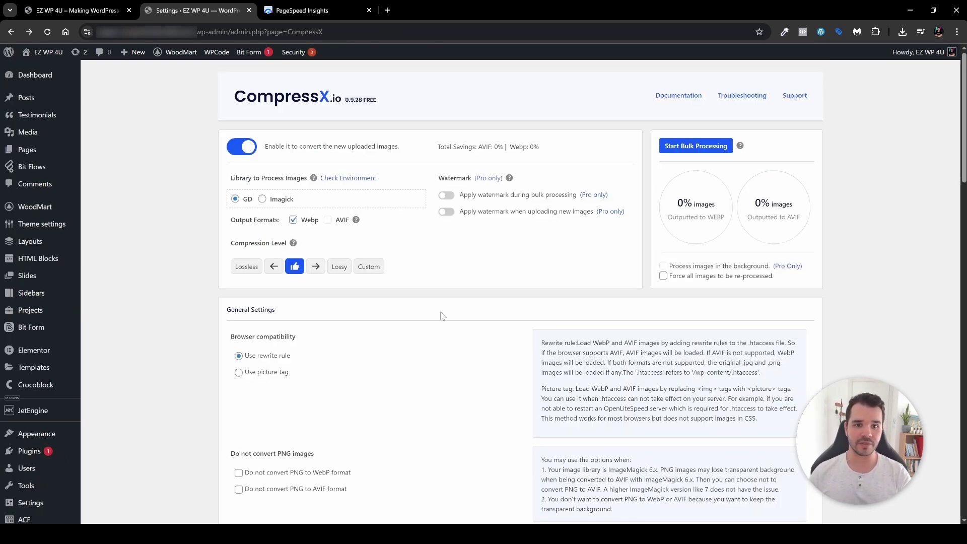
Try Imagick, return to GD as the image processing library, and save the Custom compression level
click(267, 200)
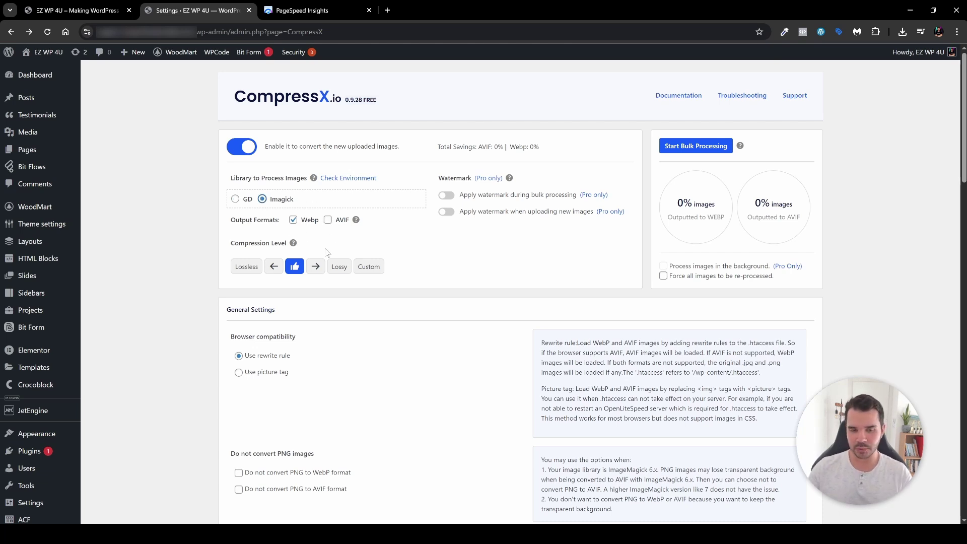
click(235, 199)
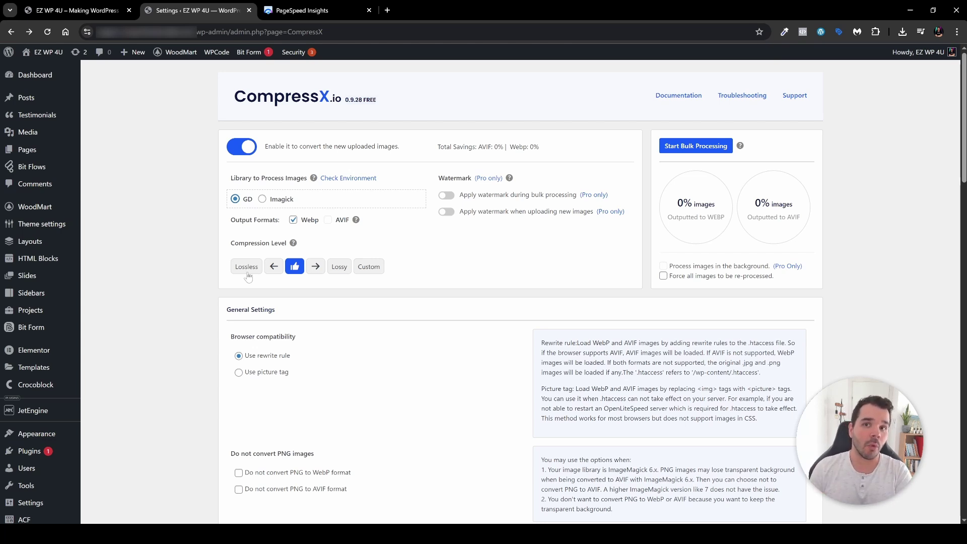
click(369, 275)
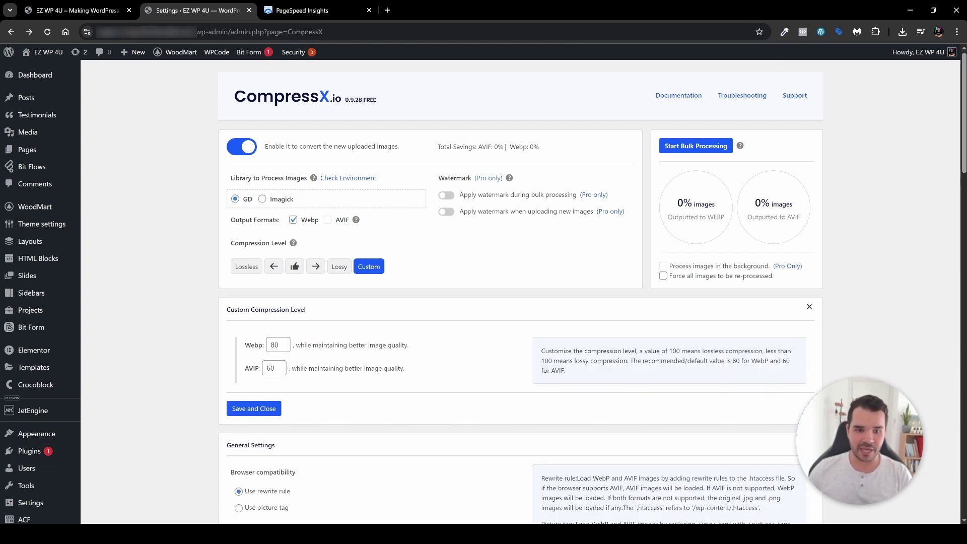
click(275, 409)
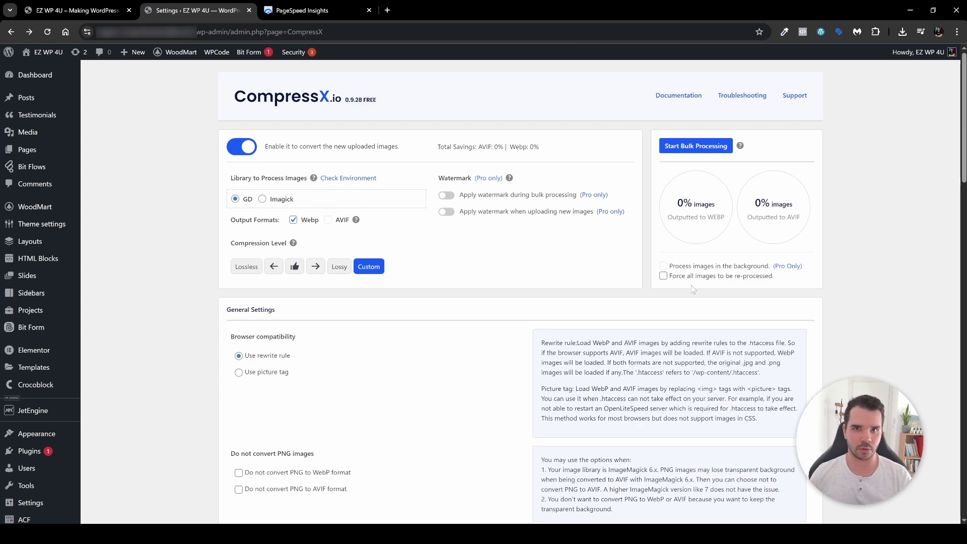
Review the browser compatibility notes, then exclude PNG images from WebP conversion and enable EXIF data removal
scroll(445, 313, down, 4)
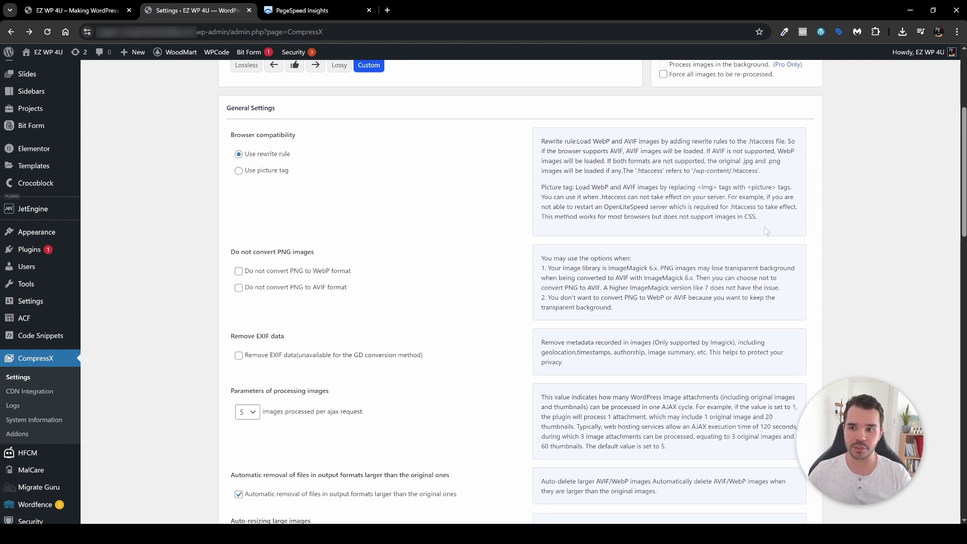
drag(763, 229, 541, 147)
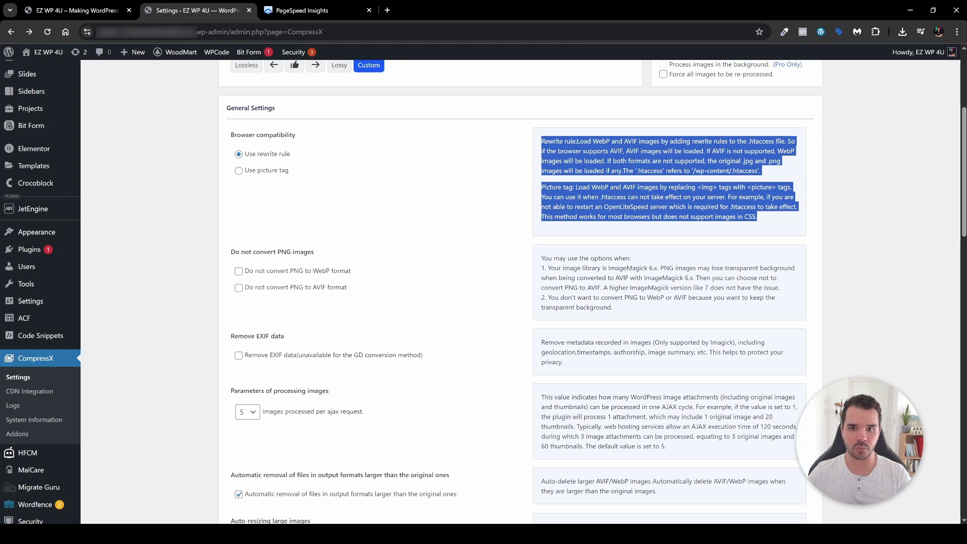
click(414, 250)
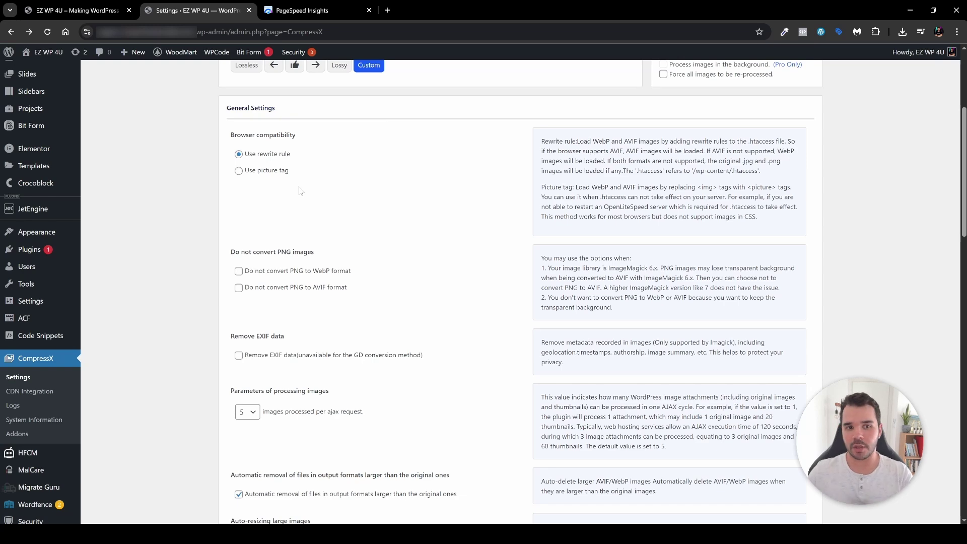
scroll(297, 248, down, 2)
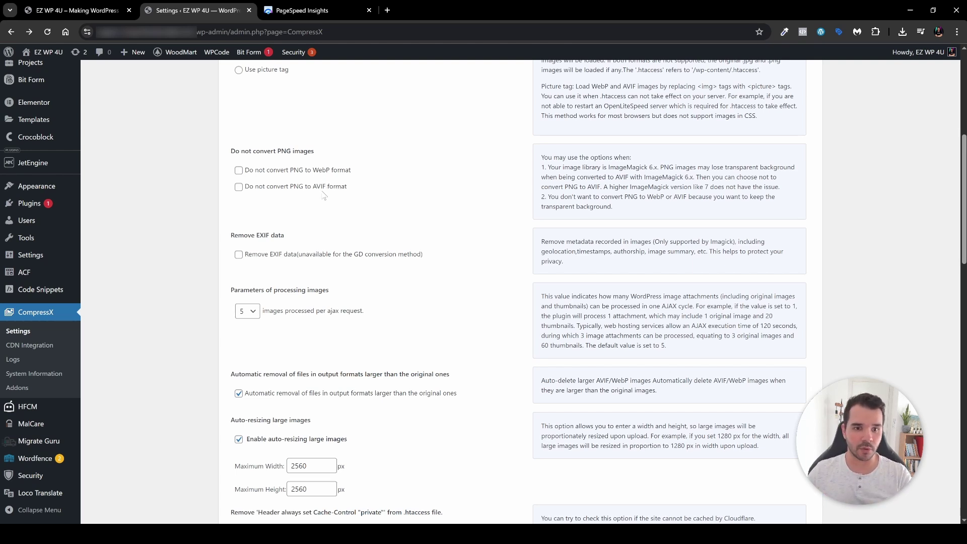
click(238, 171)
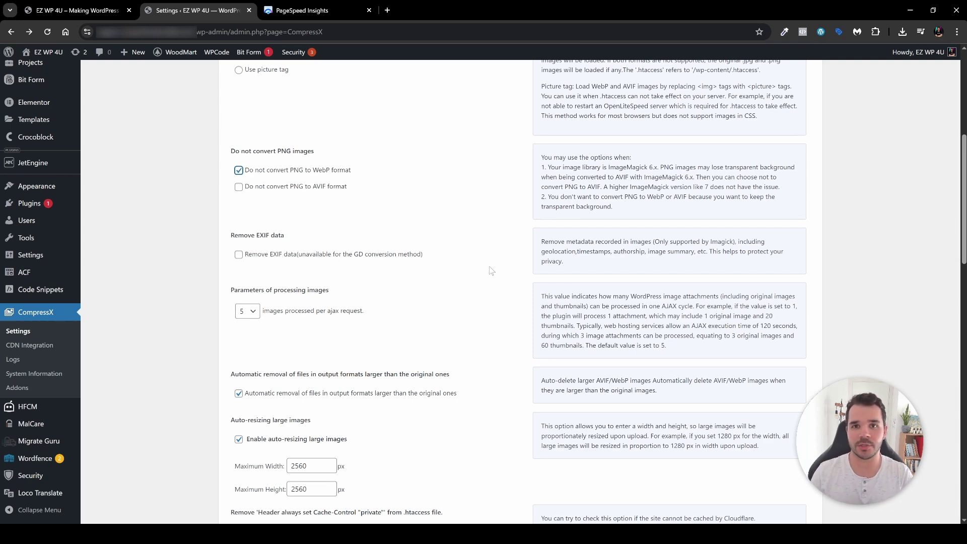
click(239, 255)
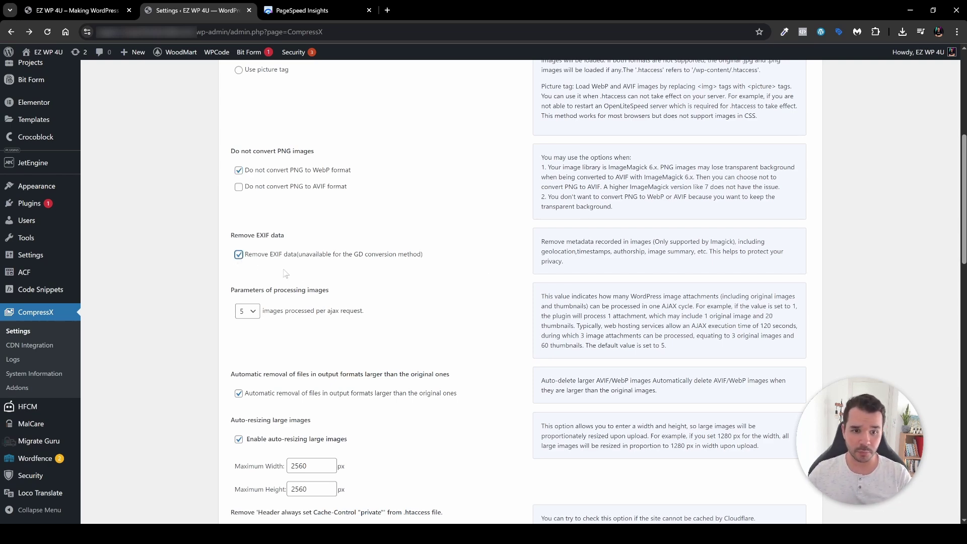
Examine the available options for the number of images processed per AJAX request
scroll(294, 257, down, 2)
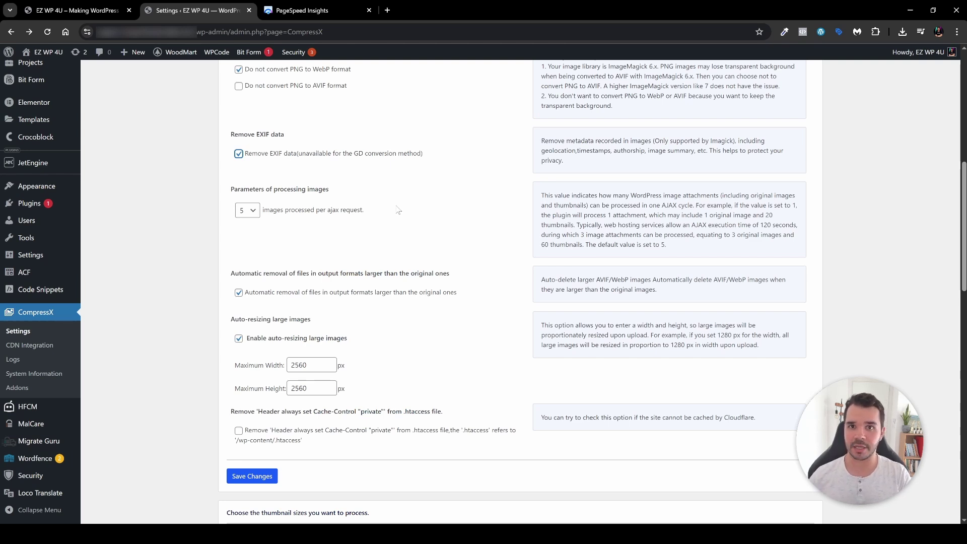
click(246, 213)
click(315, 248)
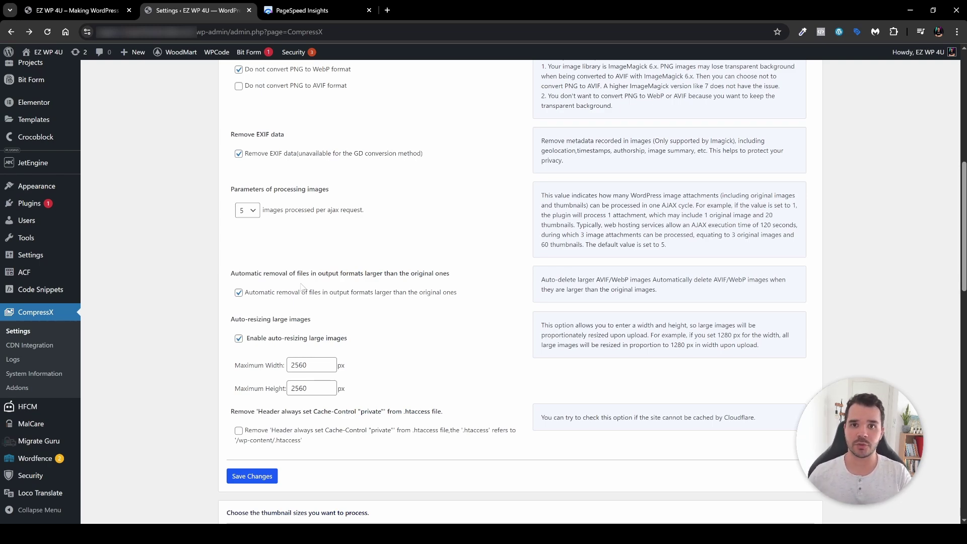
Set the maximum width for auto-resizing large images to 1400 px
scroll(302, 286, down, 2)
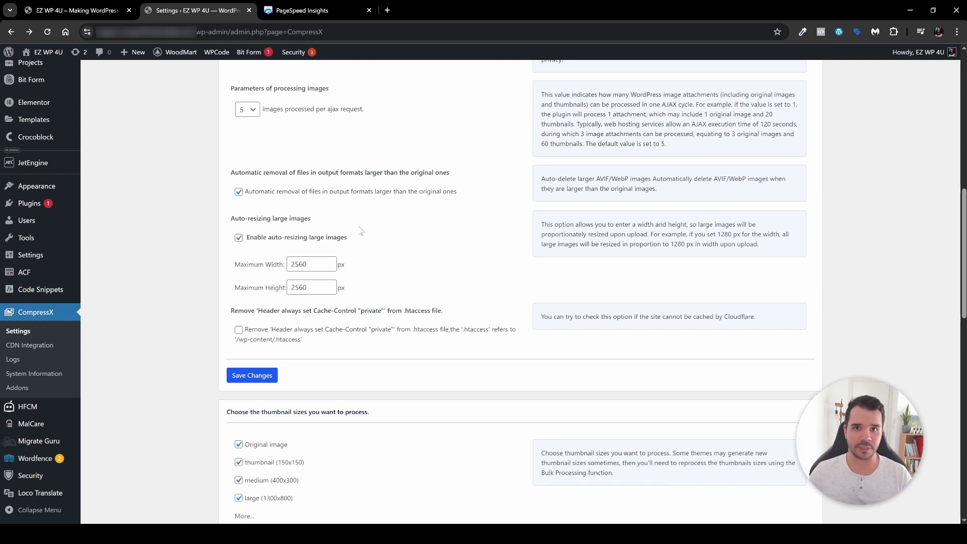
double_click(302, 264)
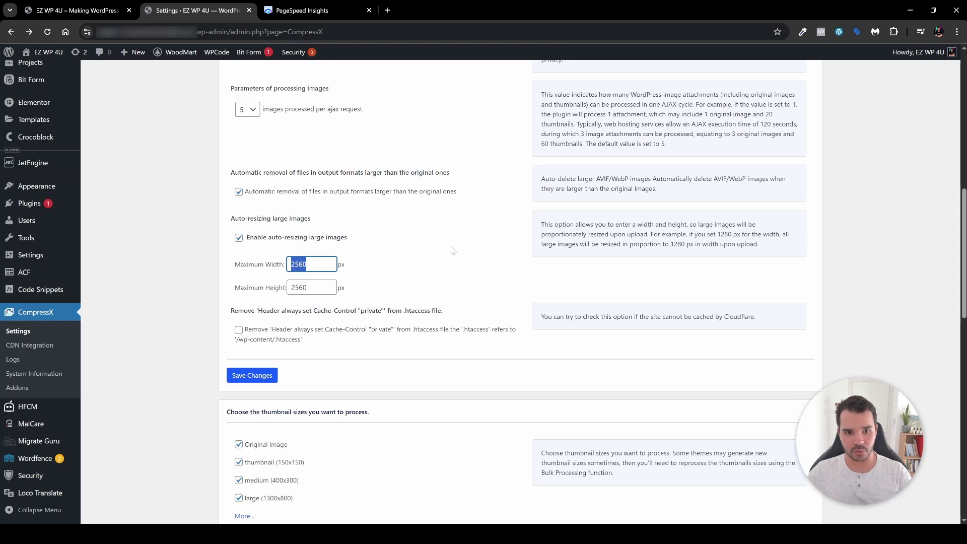
text(1400)
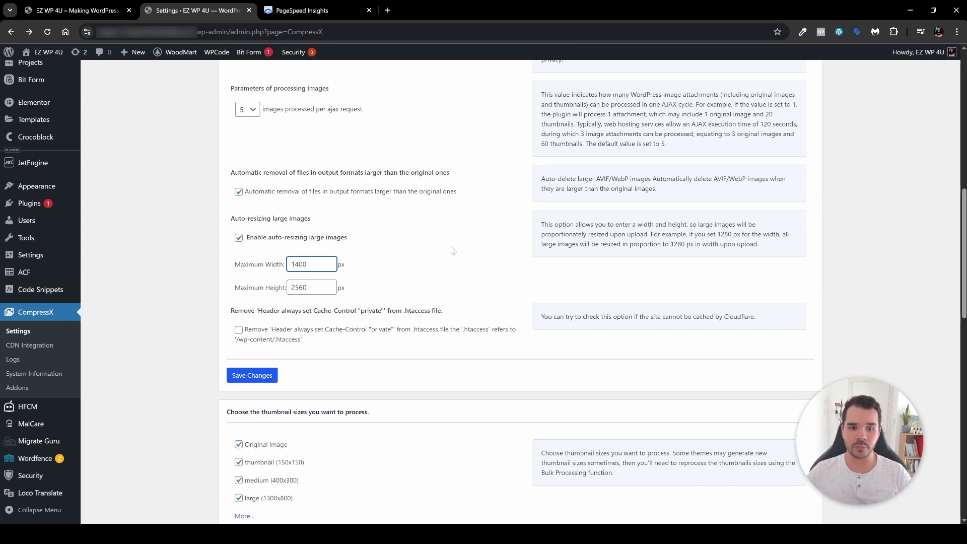
click(452, 250)
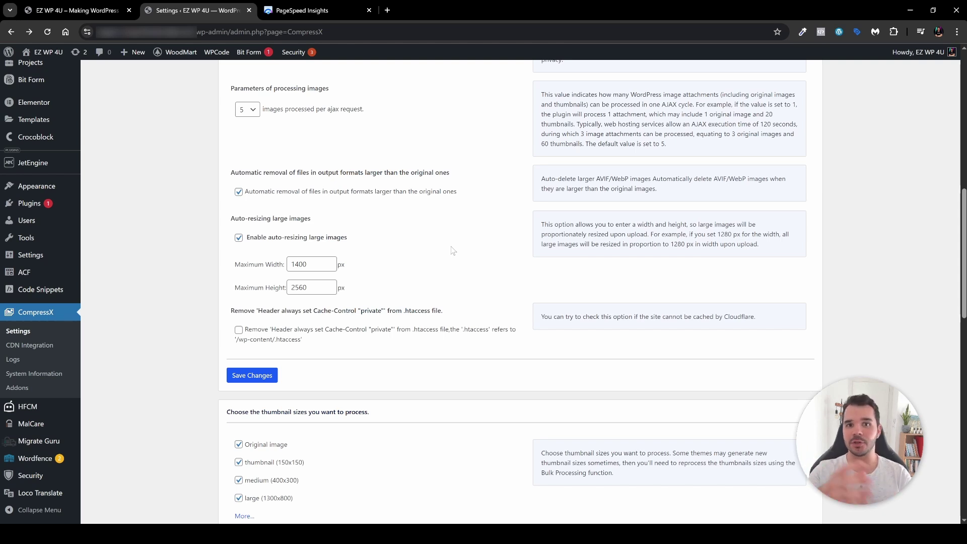
scroll(452, 250, down, 2)
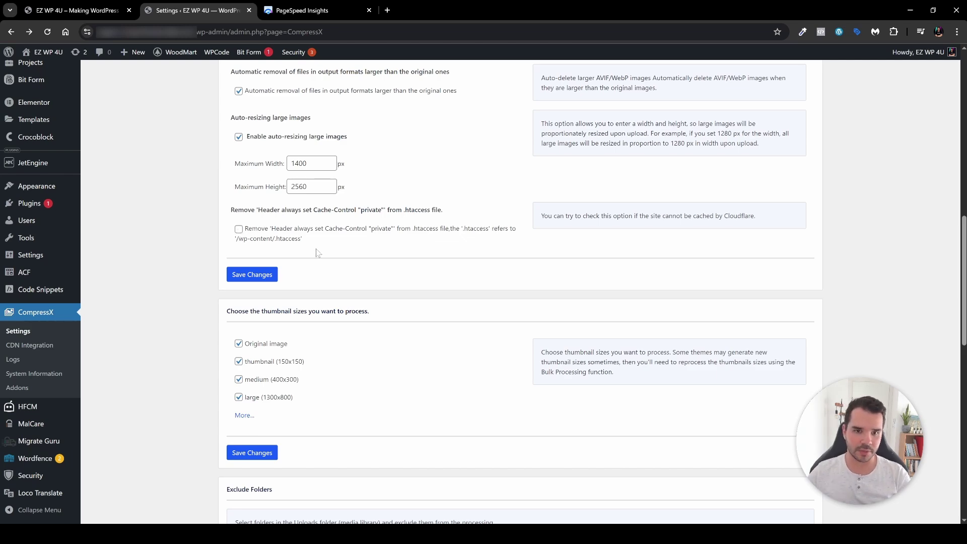
scroll(330, 264, up, 1)
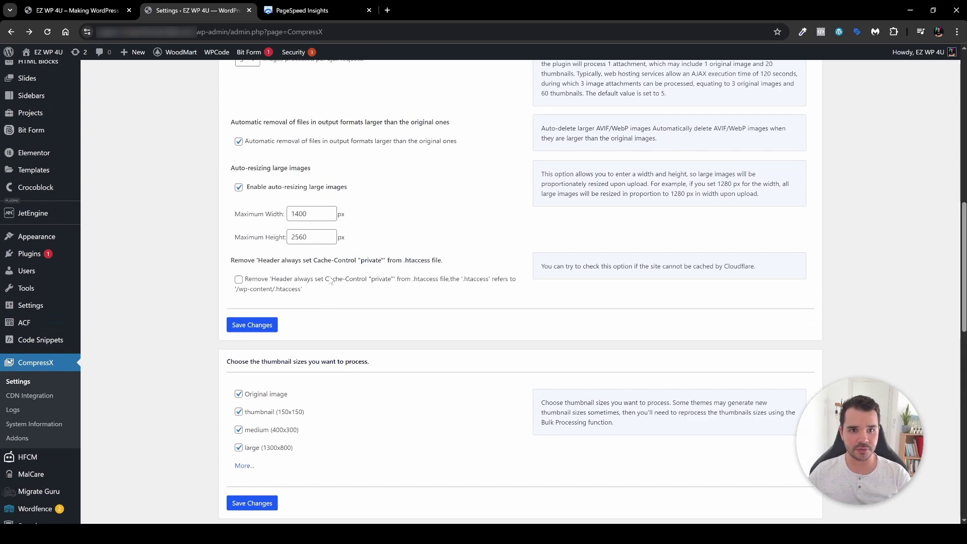
Save the general settings, then expand the list of thumbnail sizes and save with all sizes selected for processing
click(257, 325)
scroll(329, 325, down, 4)
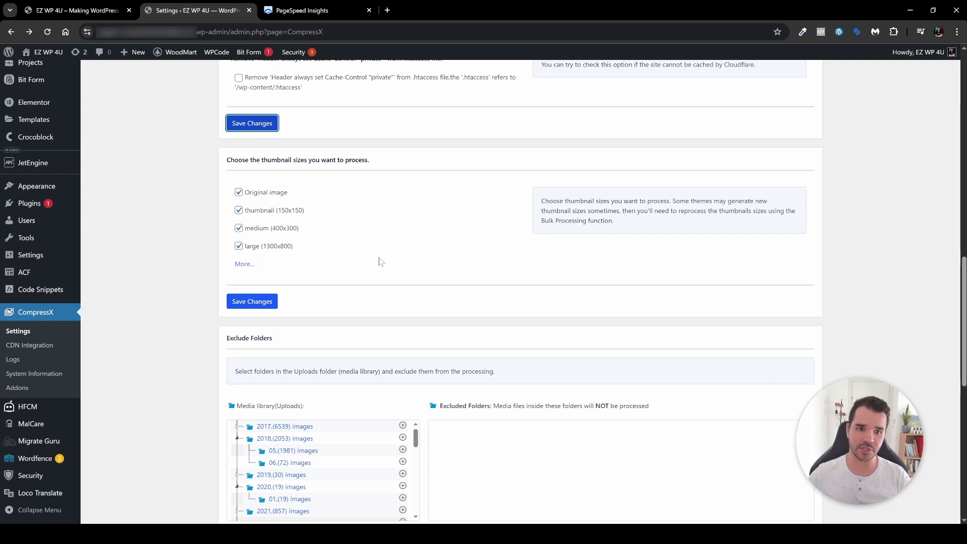
click(245, 264)
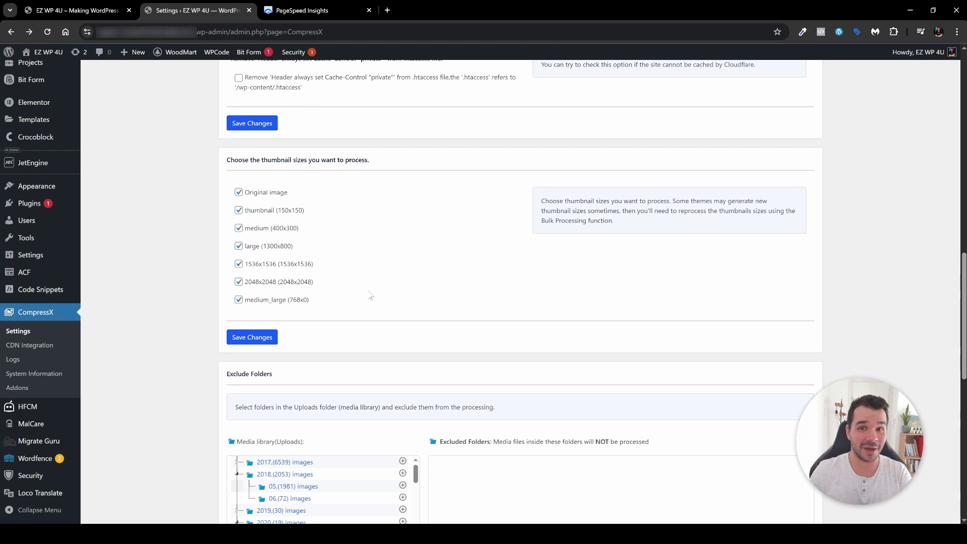
scroll(370, 294, down, 1)
click(265, 289)
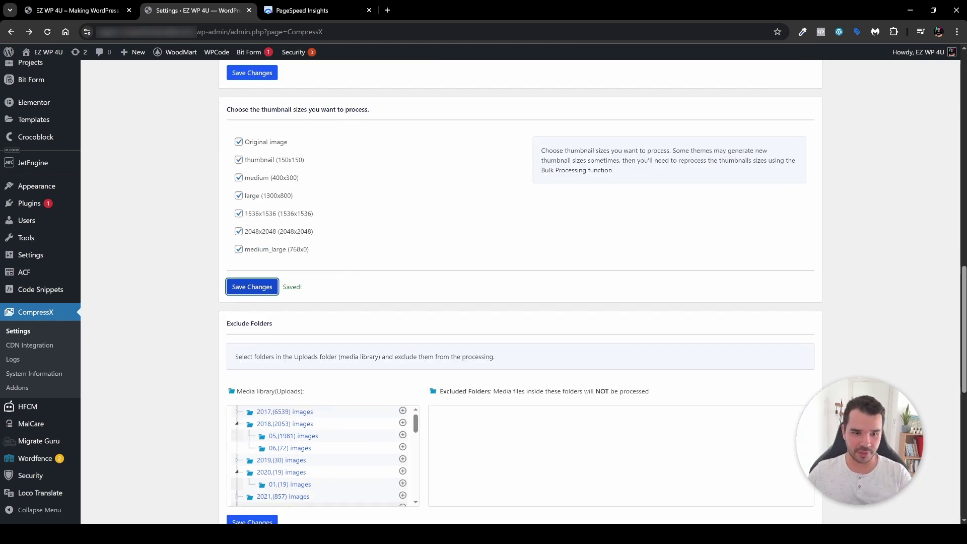
Try excluding the uploads/2025/04 folder from processing, then remove it from the excluded folders
scroll(388, 252, down, 3)
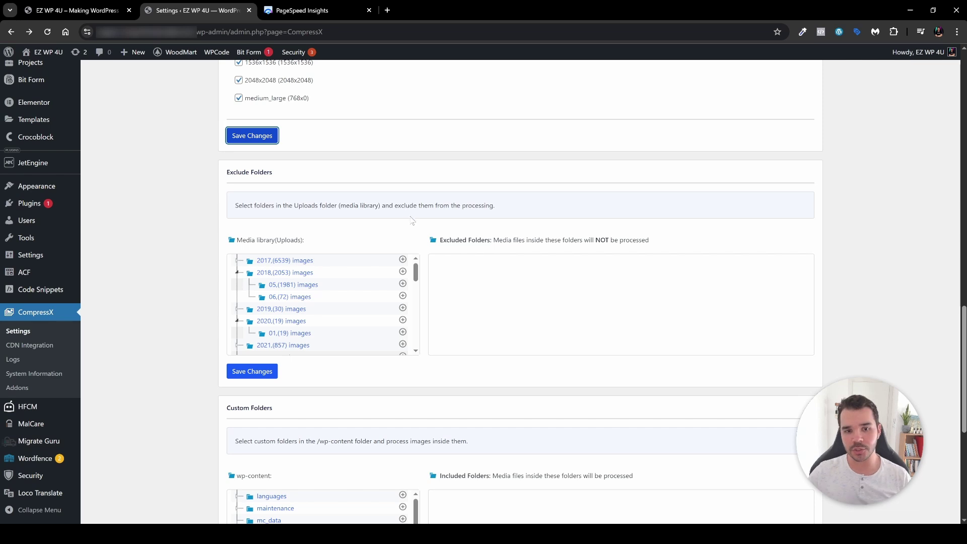
scroll(319, 310, down, 5)
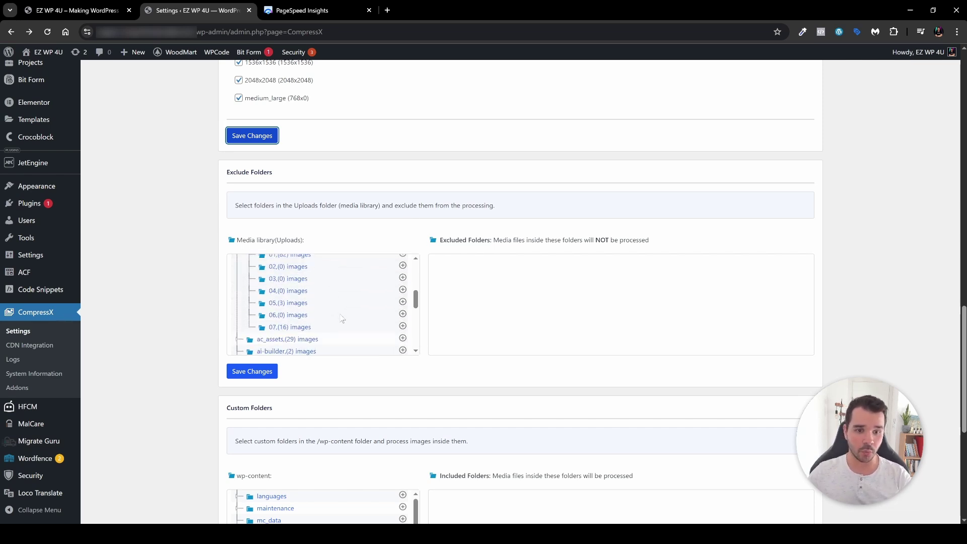
click(402, 289)
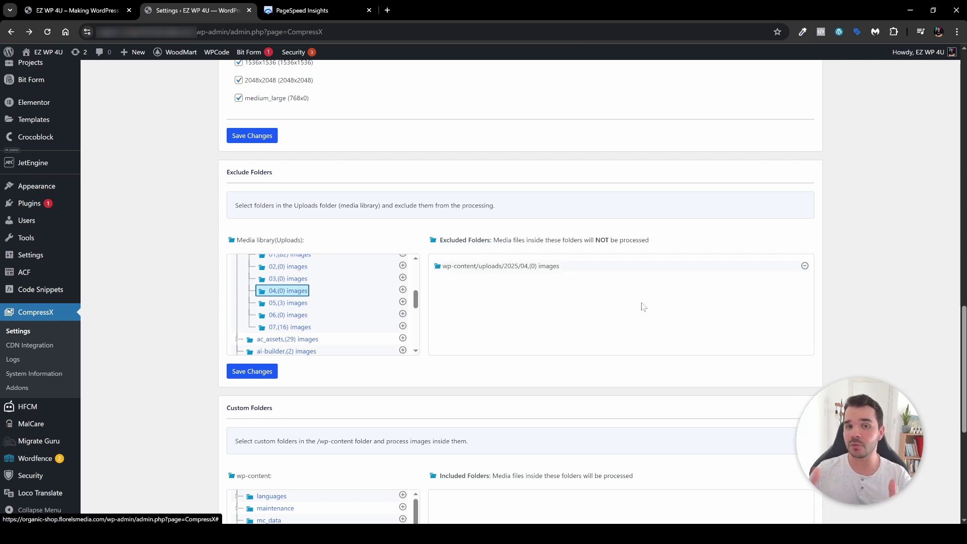
click(804, 265)
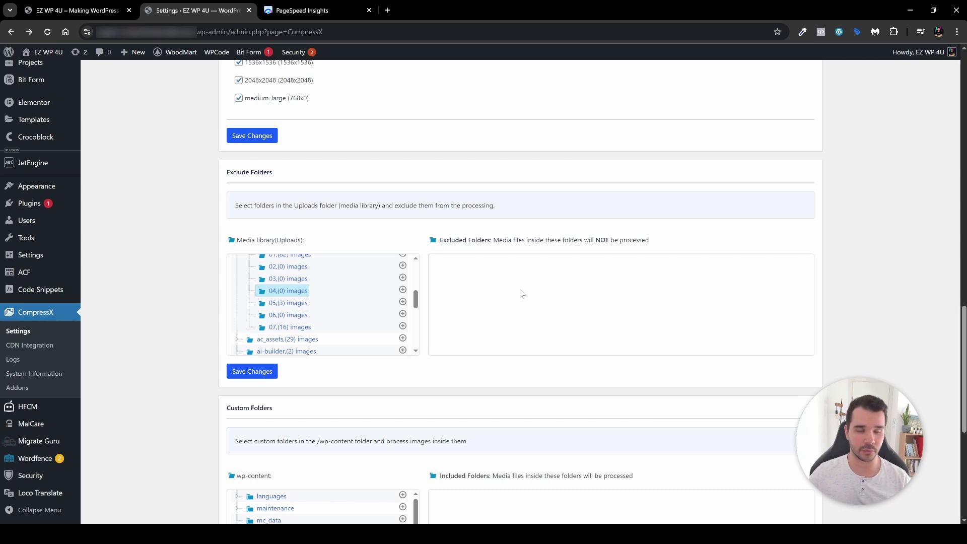
Include the wp-content/plugins folder in the custom folders for image processing
scroll(382, 302, down, 10)
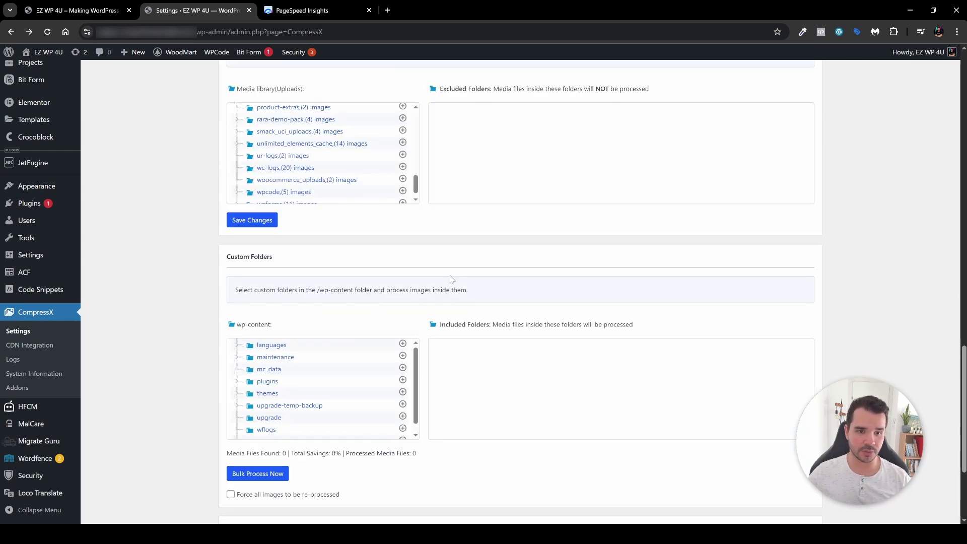
scroll(443, 303, down, 2)
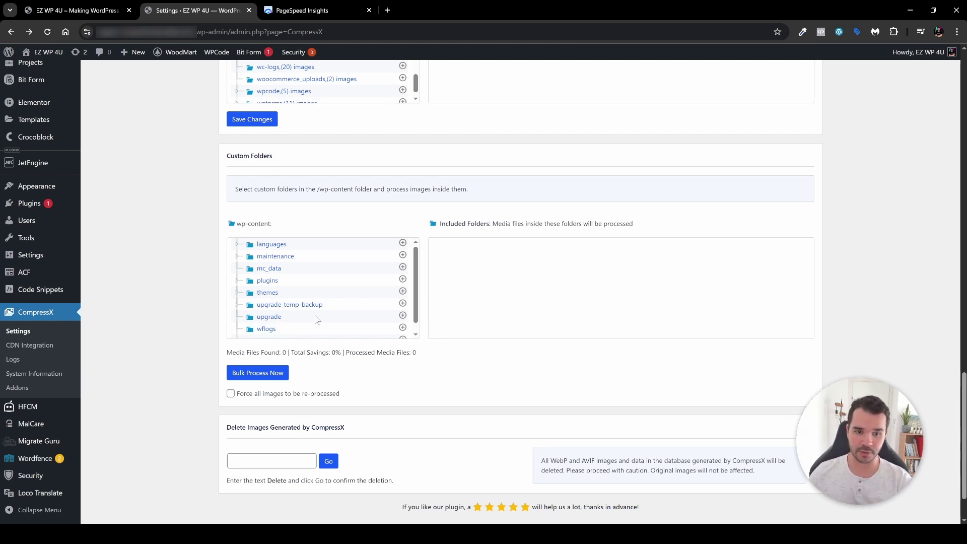
click(273, 283)
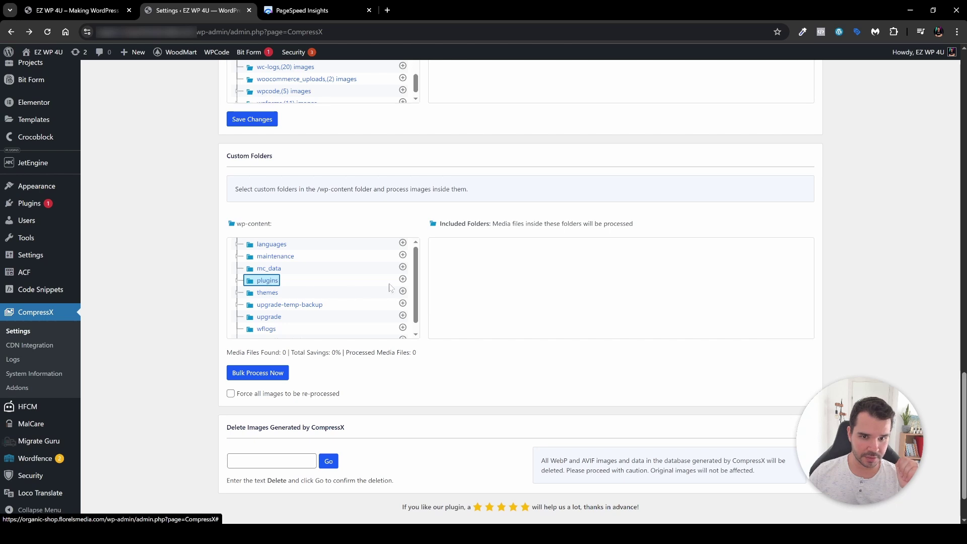
click(402, 279)
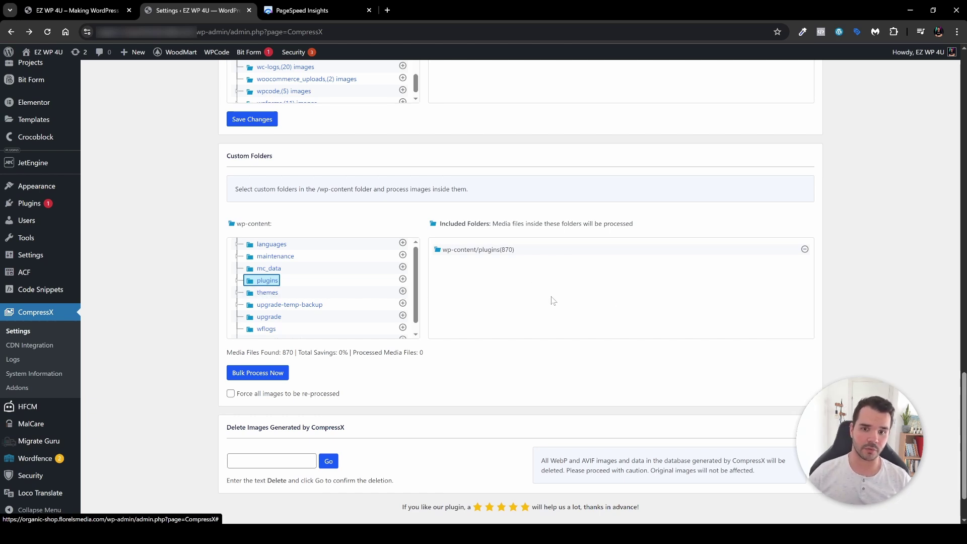
click(805, 251)
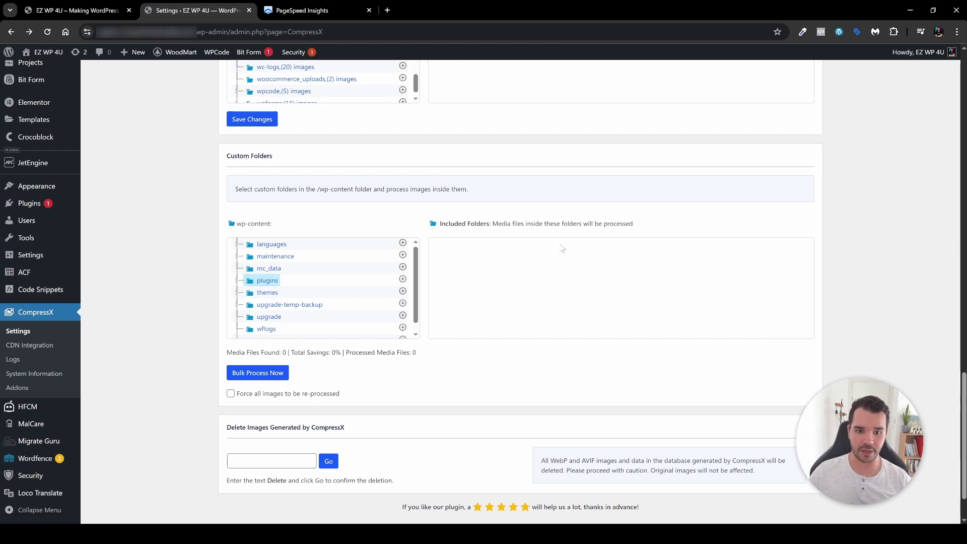
click(403, 280)
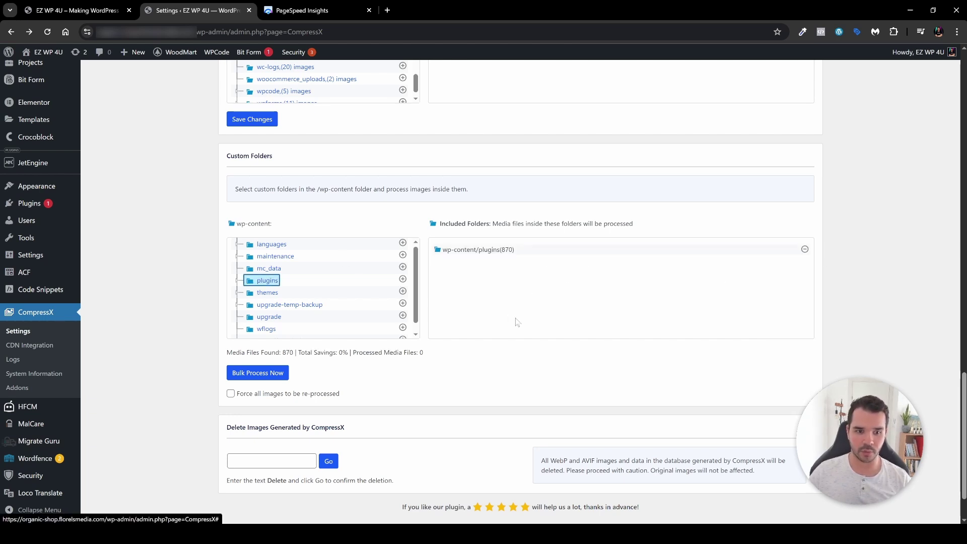
Enter the confirmation text Delete for removing CompressX-generated images, then clear it without running the deletion
scroll(499, 329, down, 1)
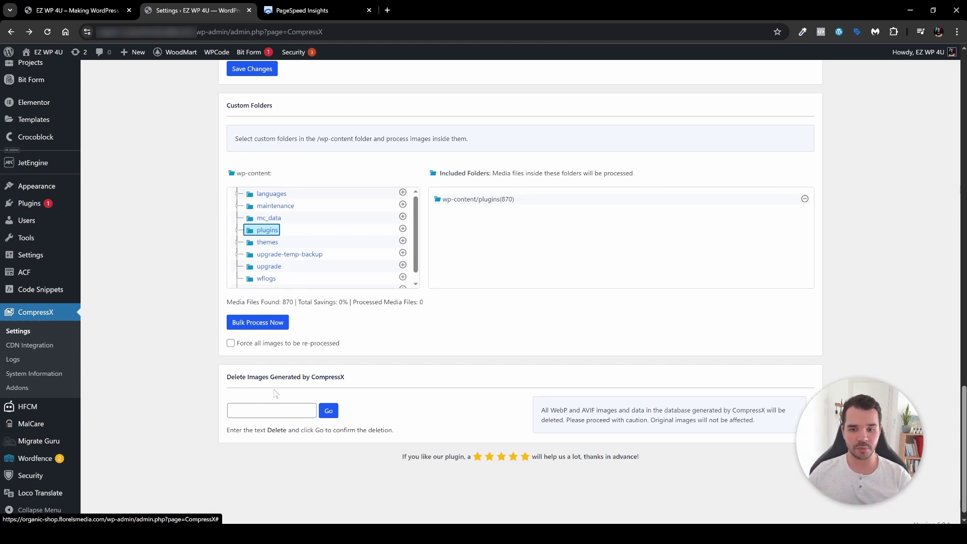
drag(267, 430, 286, 430)
key(ctrl+c)
click(272, 410)
key(ctrl+v)
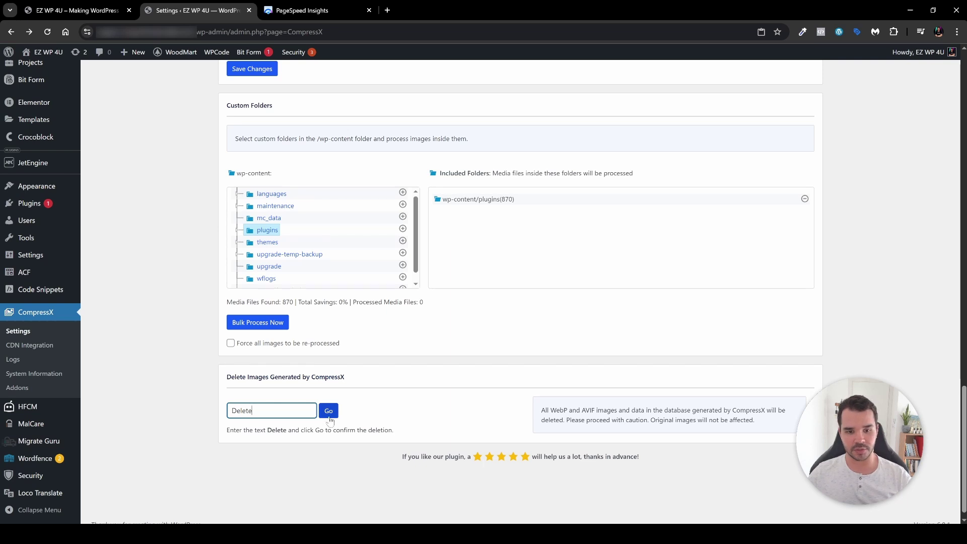
key(ctrl+a)
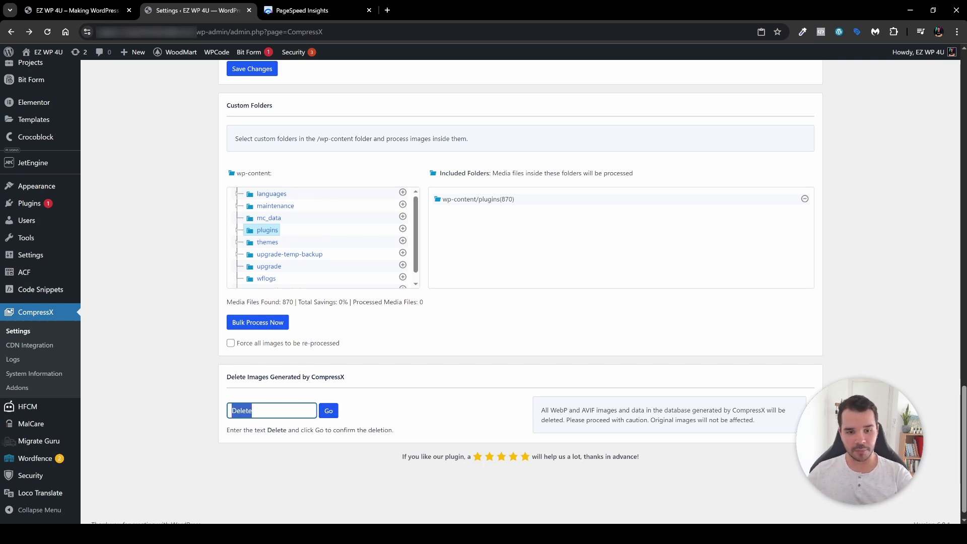
key(BackSpace)
click(453, 409)
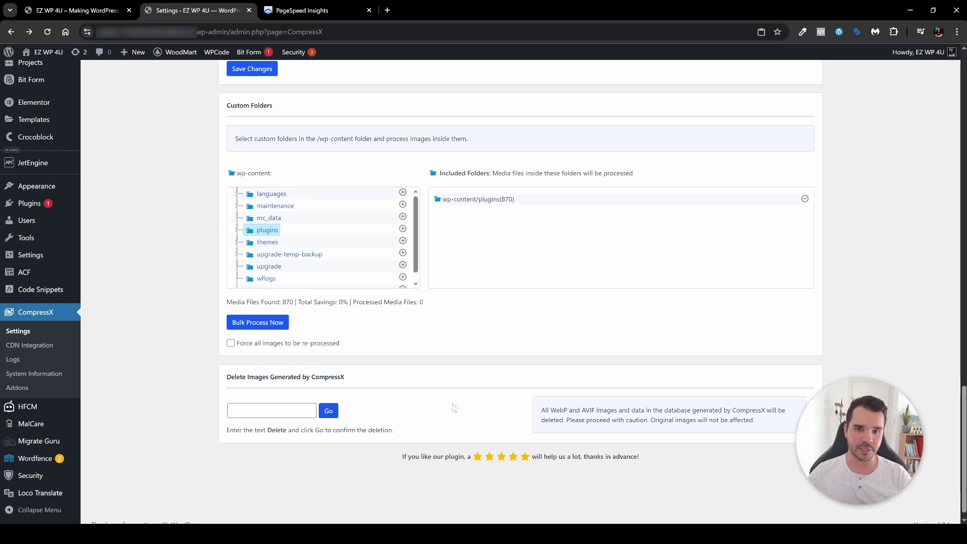
Run bulk processing on the site's images and close the plugin's review request
scroll(468, 415, up, 20)
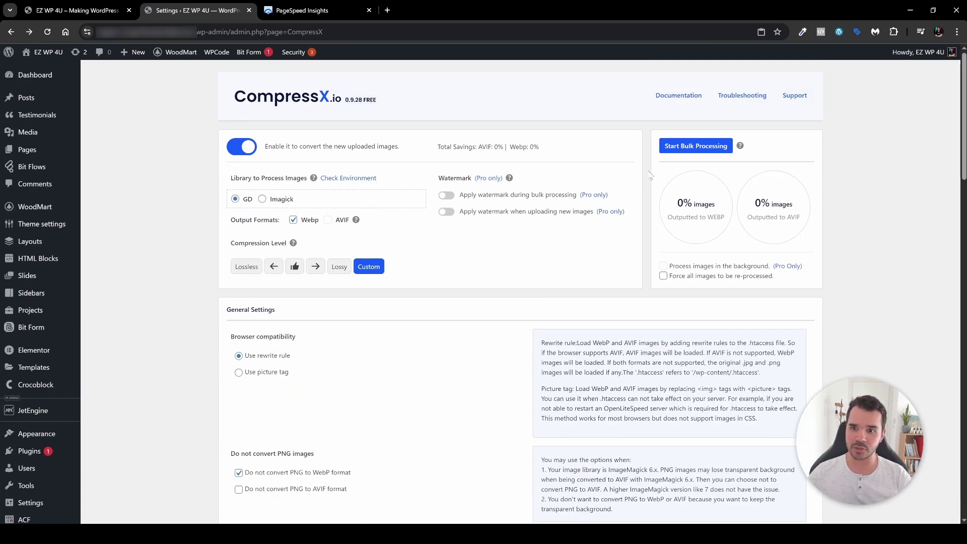
click(683, 151)
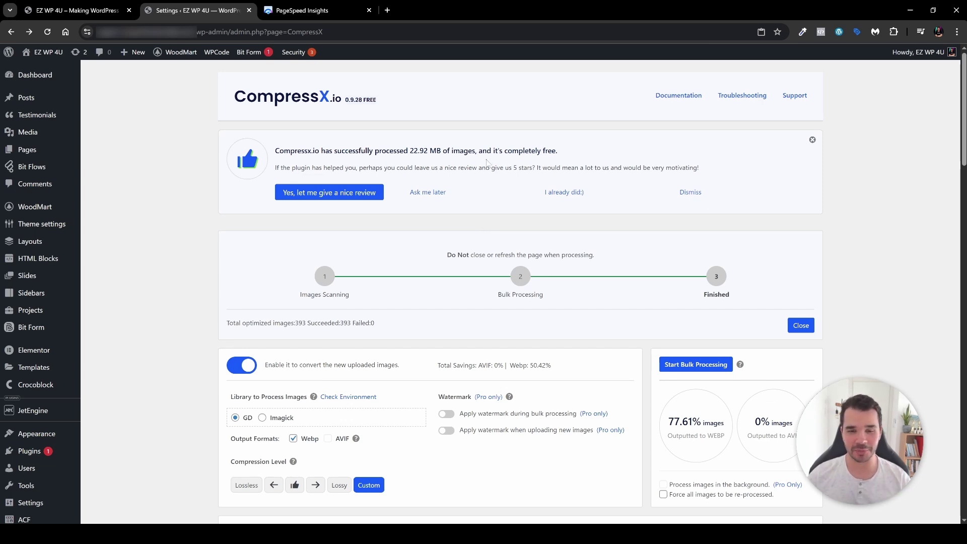
drag(478, 150, 556, 151)
click(812, 139)
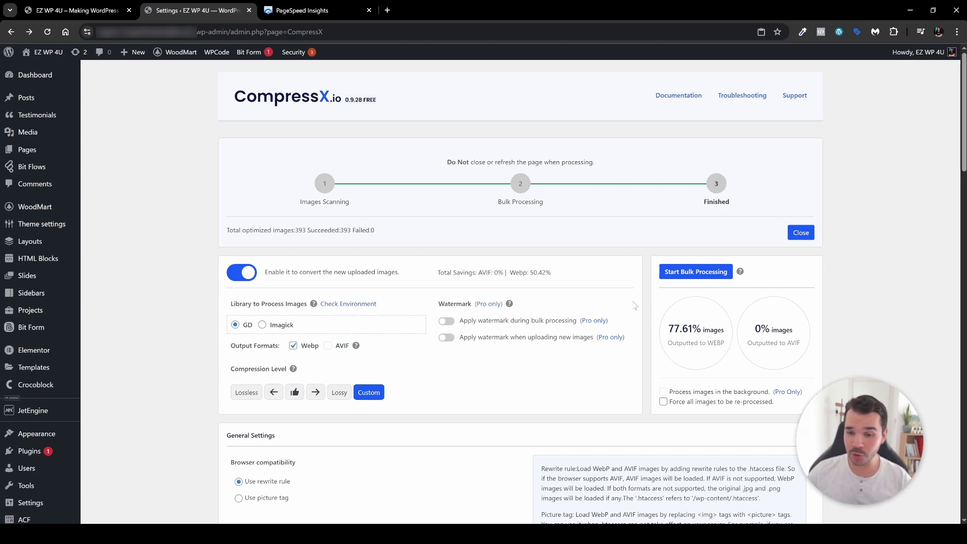
drag(669, 329, 693, 328)
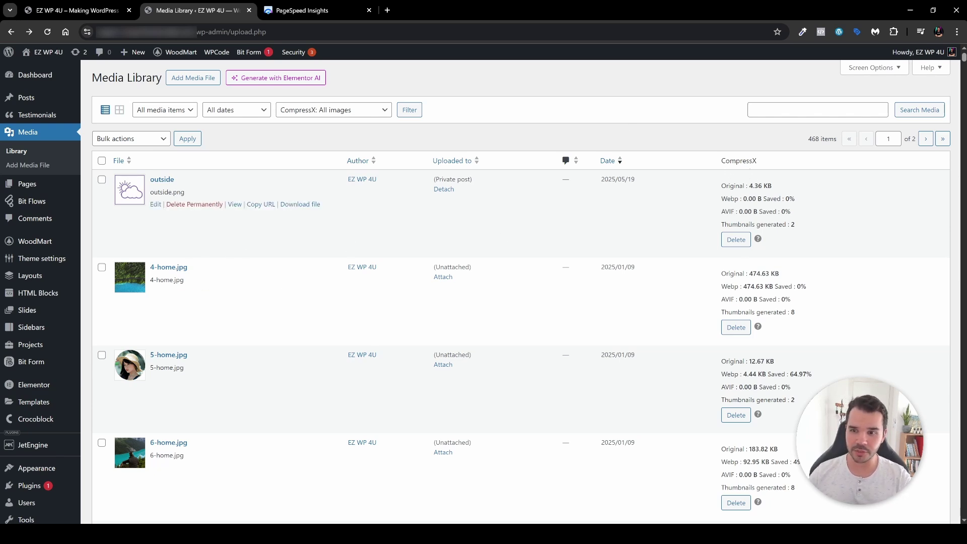
Review the CompressX file sizes, WebP savings and generated thumbnails of individual images in the Media Library
drag(728, 186, 790, 231)
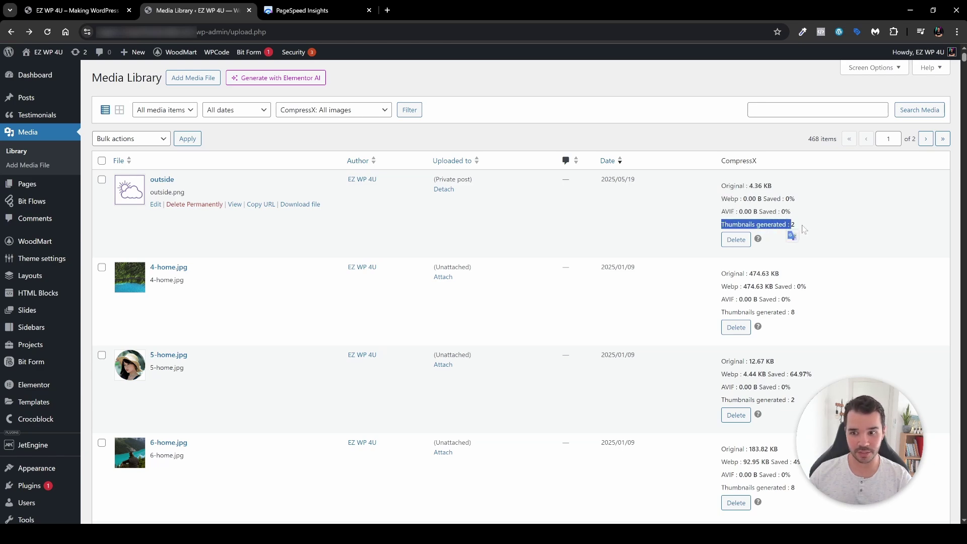
scroll(791, 230, down, 5)
scroll(813, 321, down, 1)
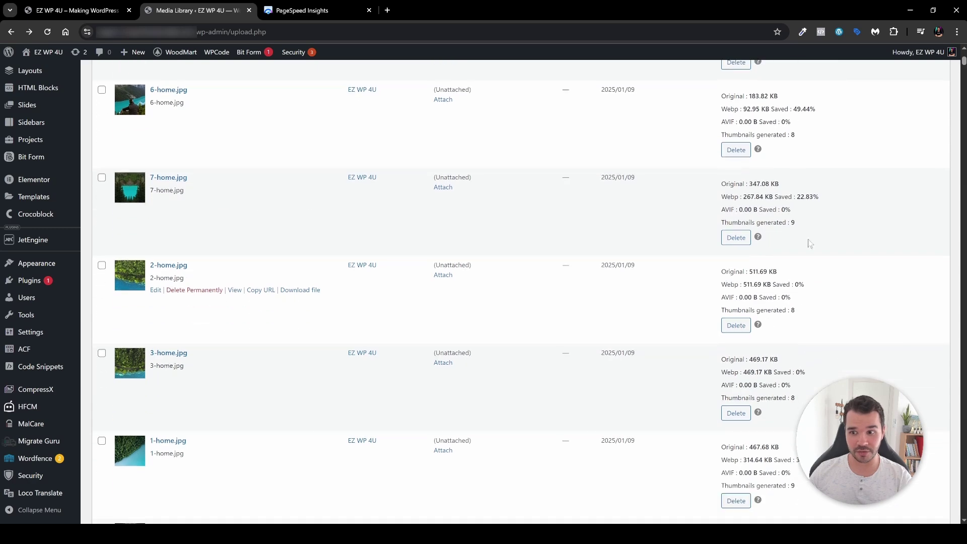
drag(797, 197, 819, 197)
click(833, 321)
scroll(835, 325, up, 7)
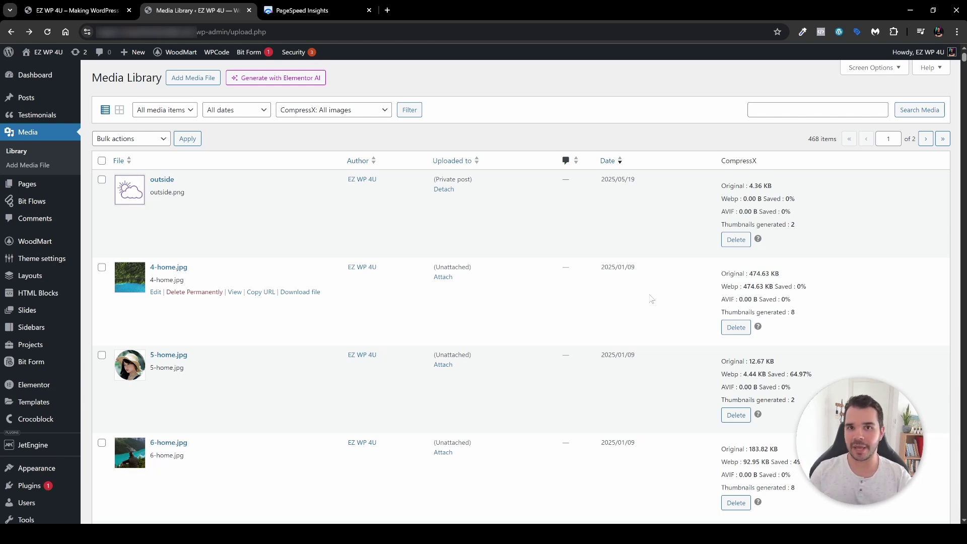
Upload 6453.jpg and 2148423659.jpg as new media, then check their WebP sizes and savings in the Media Library
click(186, 79)
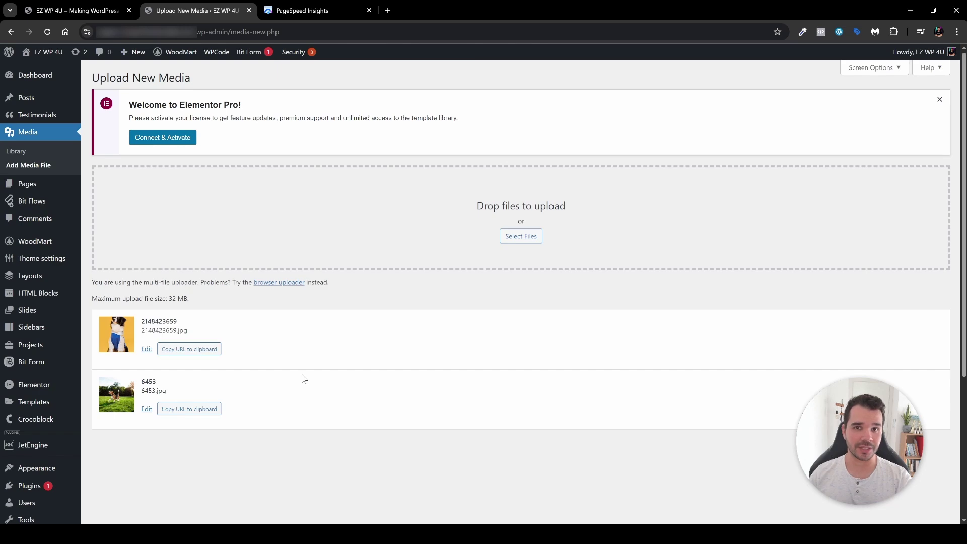
click(13, 151)
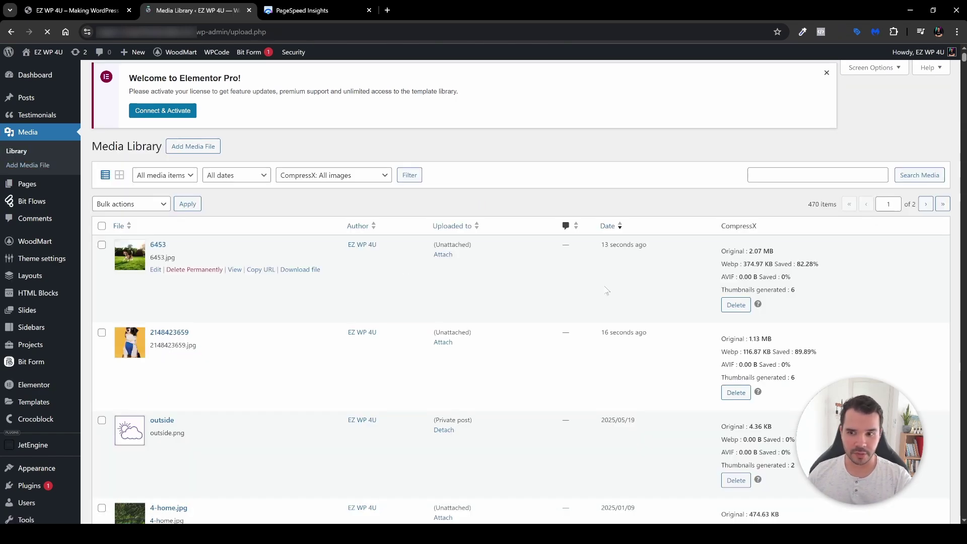
scroll(604, 285, down, 2)
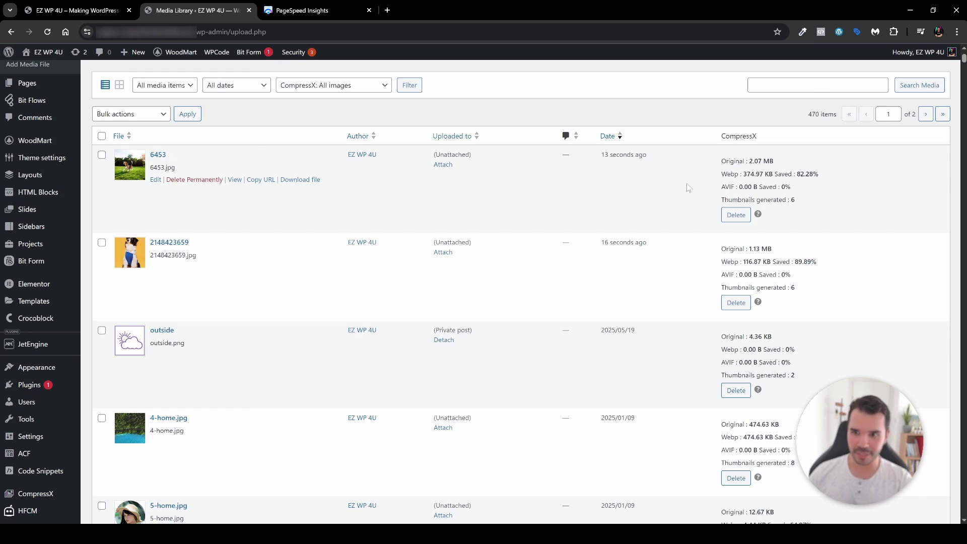
drag(796, 174, 813, 175)
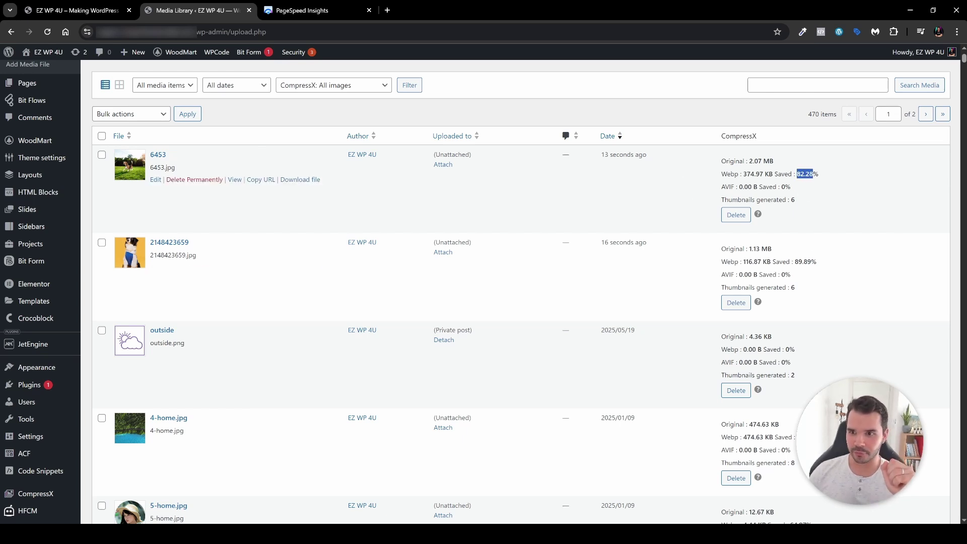
click(804, 206)
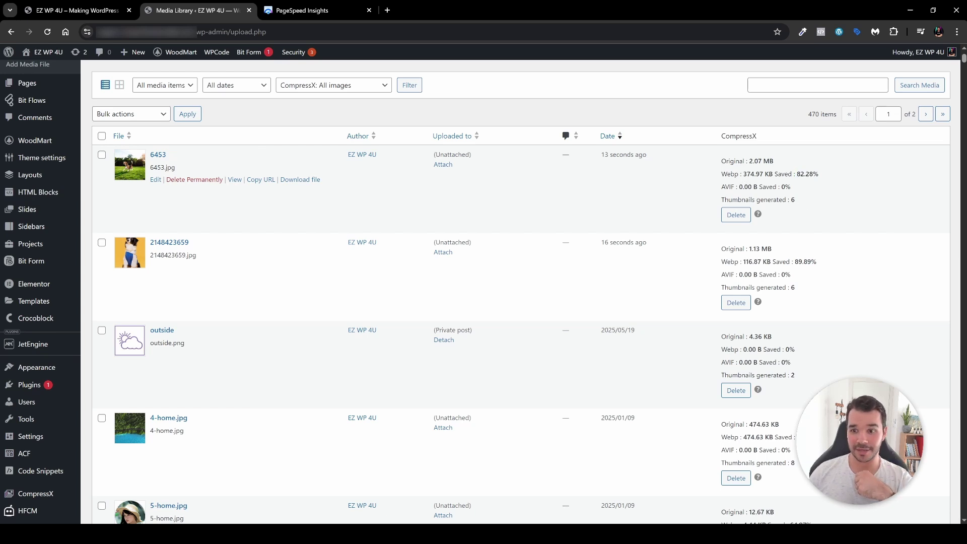
drag(743, 174, 755, 174)
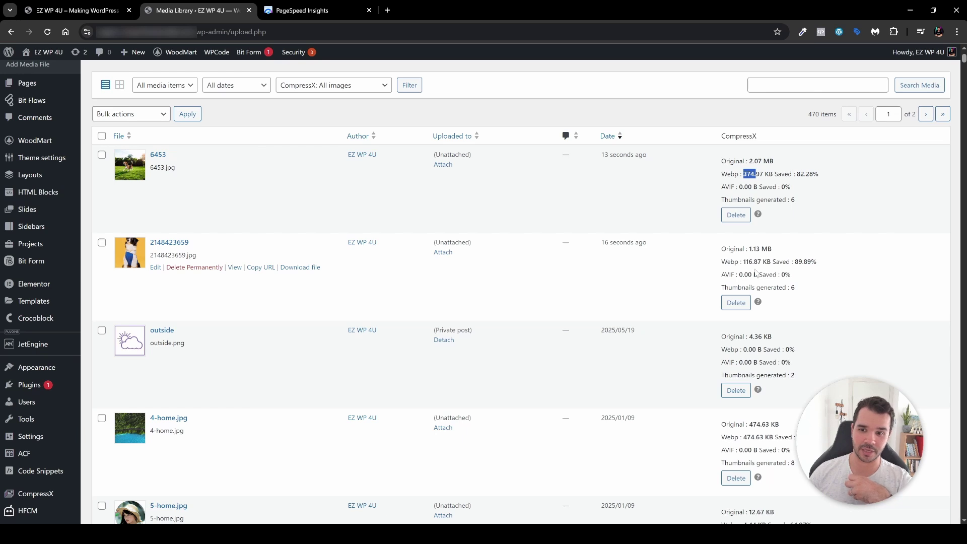
click(630, 288)
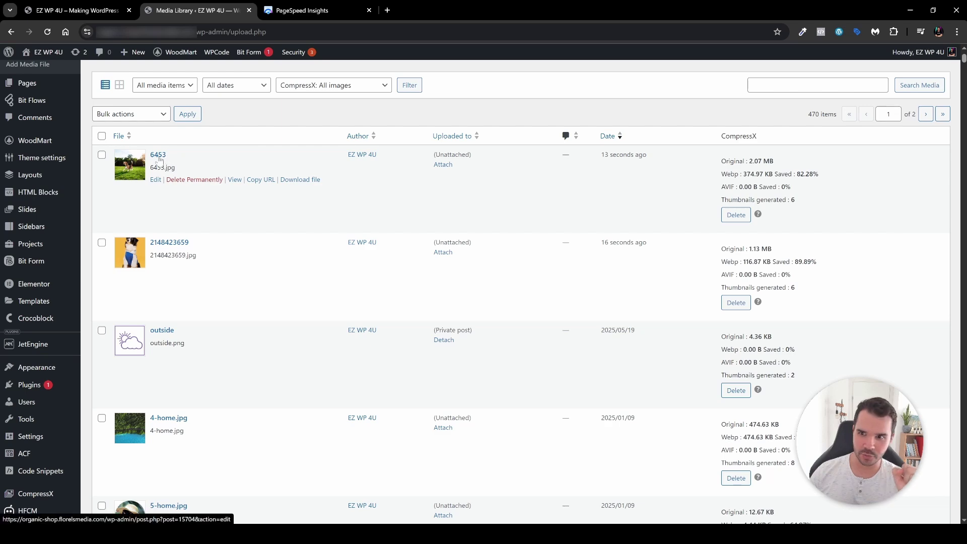
Open the media details of image 6453 and inspect its visual quality, compression data and dimensions
click(164, 158)
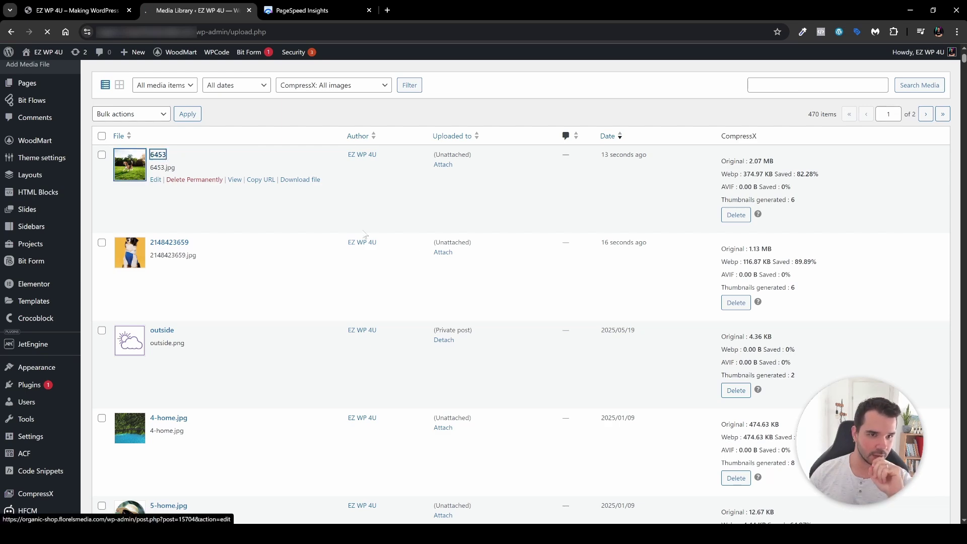
scroll(700, 308, down, 3)
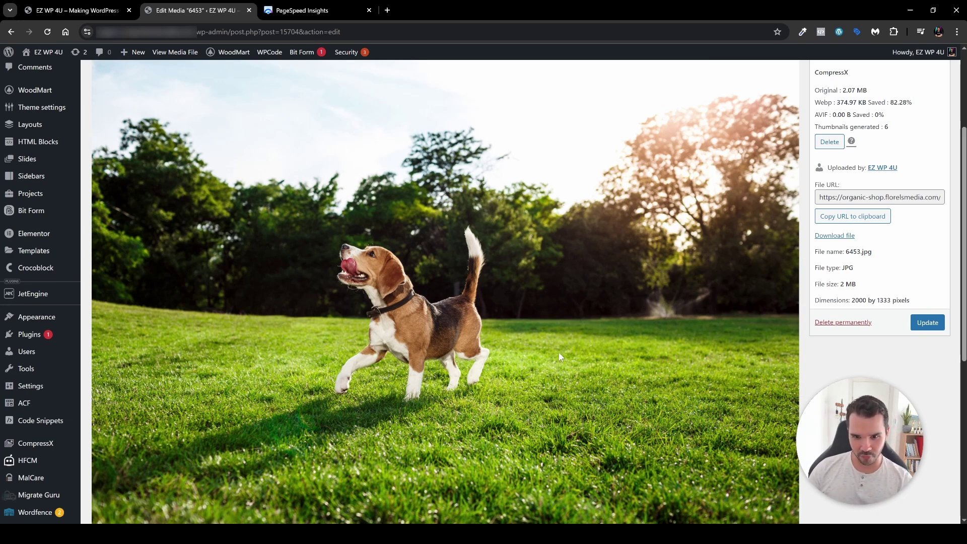
scroll(566, 351, down, 1)
scroll(566, 349, up, 1)
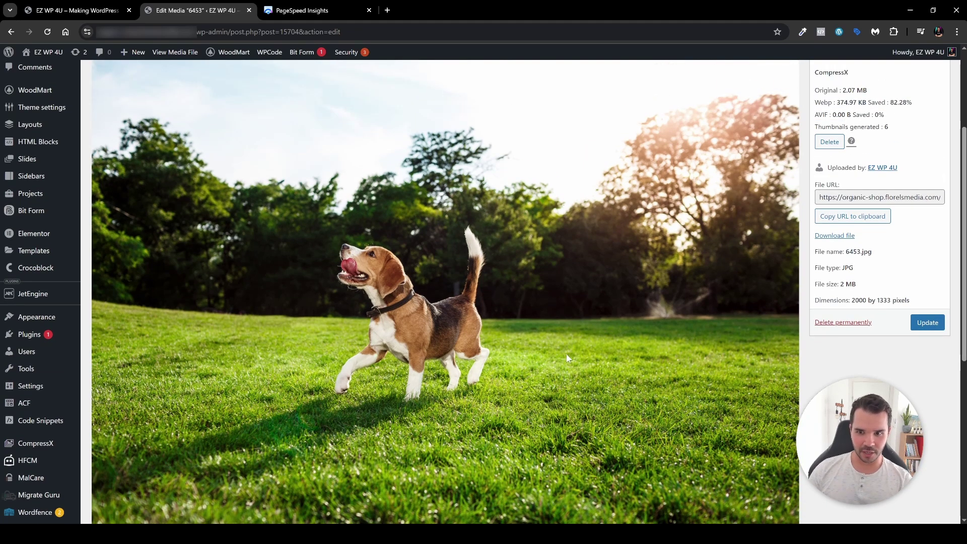
scroll(566, 356, up, 1)
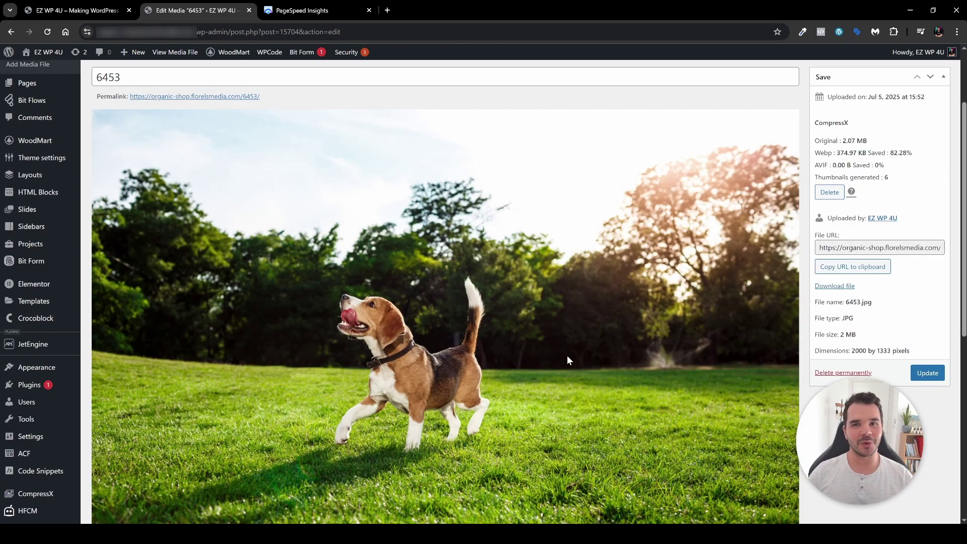